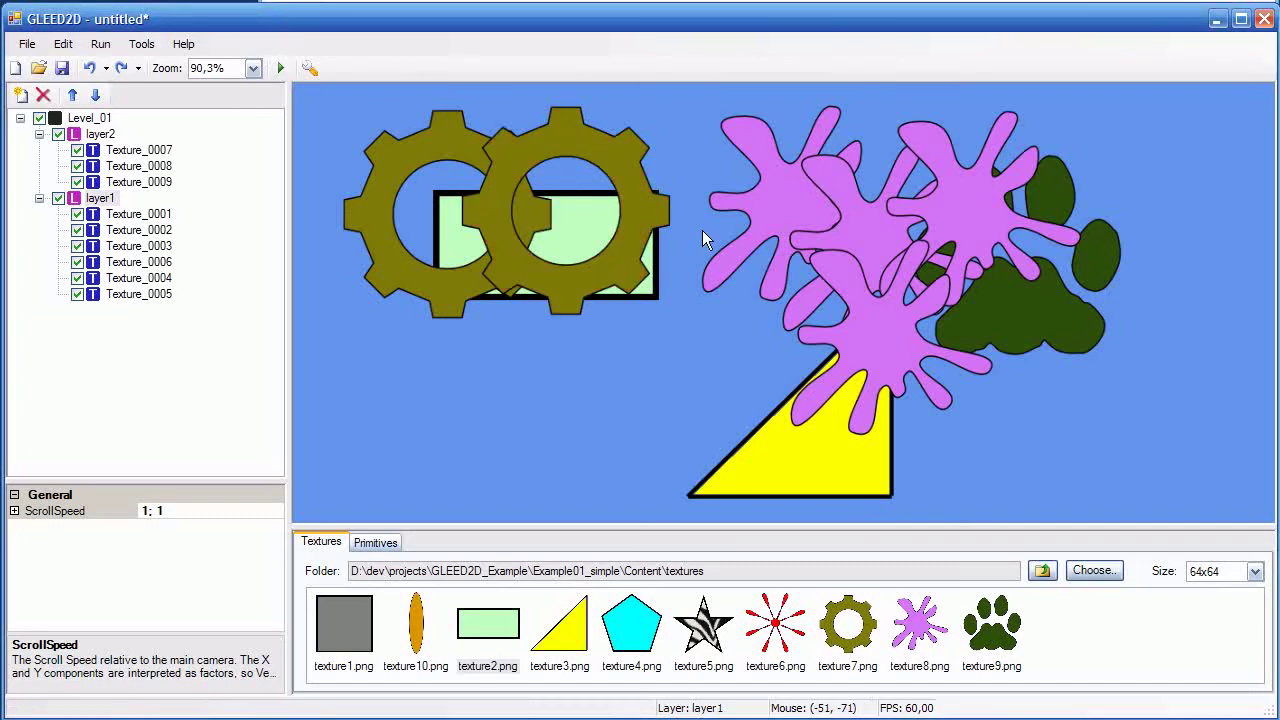
Drag the pink splash Texture_0005 off the yellow triangle, left onto the green rectangle and gears
click(887, 340)
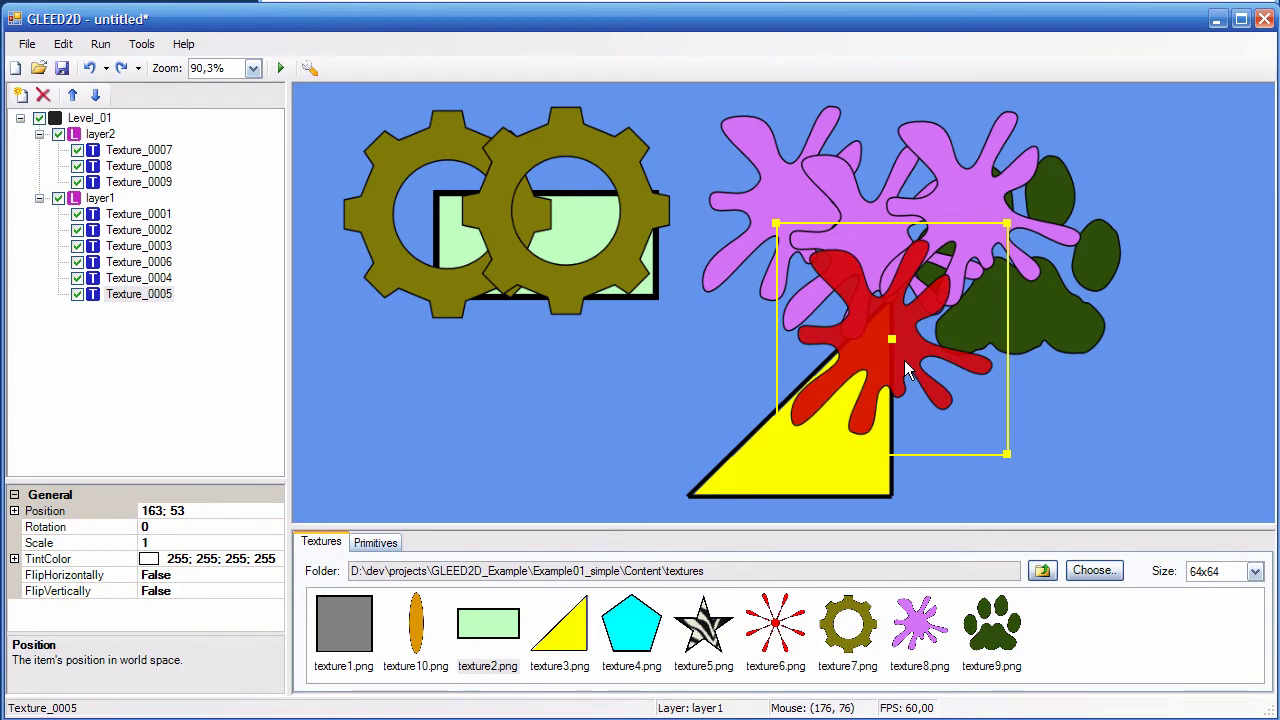
drag(893, 358, 480, 371)
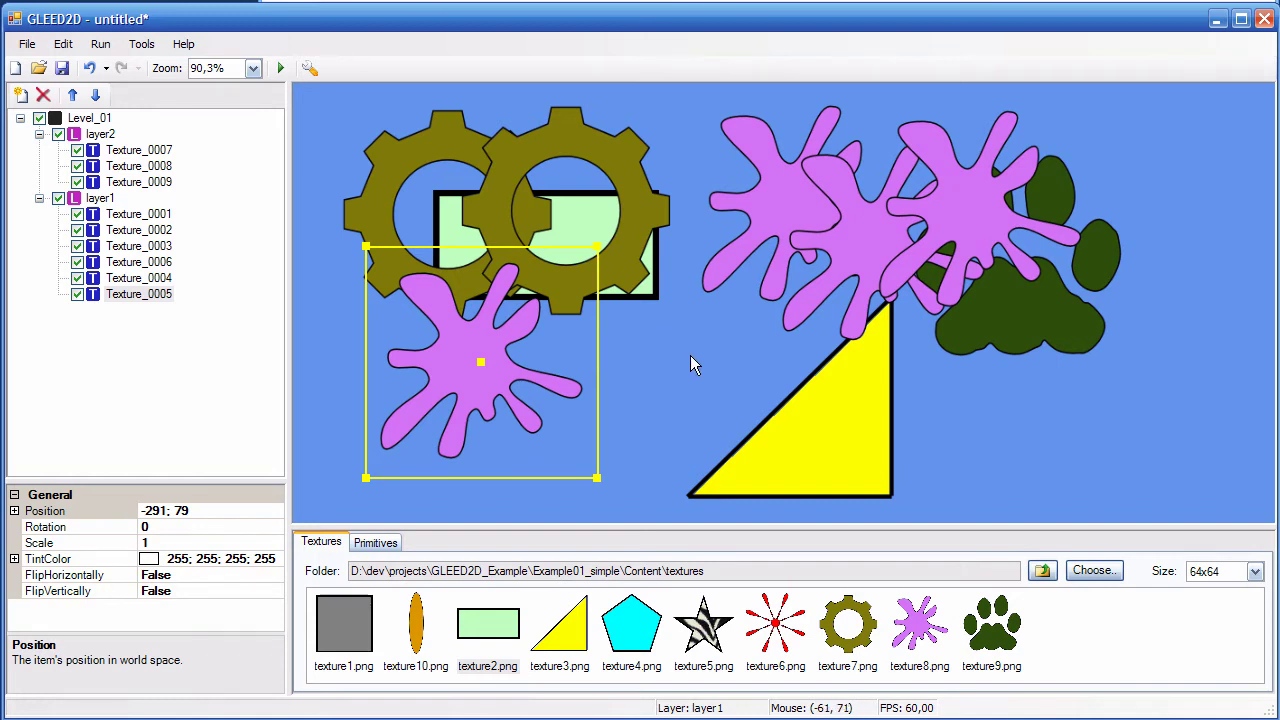
Reset the splash's rotation to zero, then tilt it very slightly to about 0.0099
key(r)
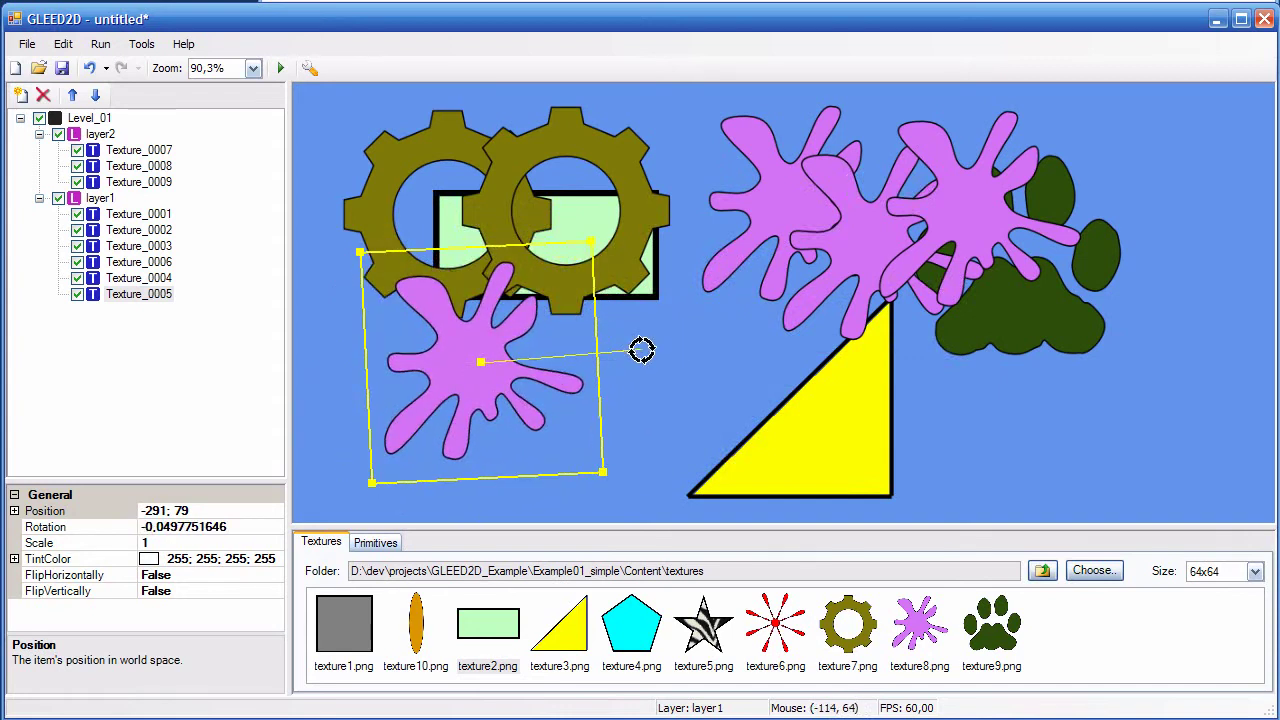
key(n)
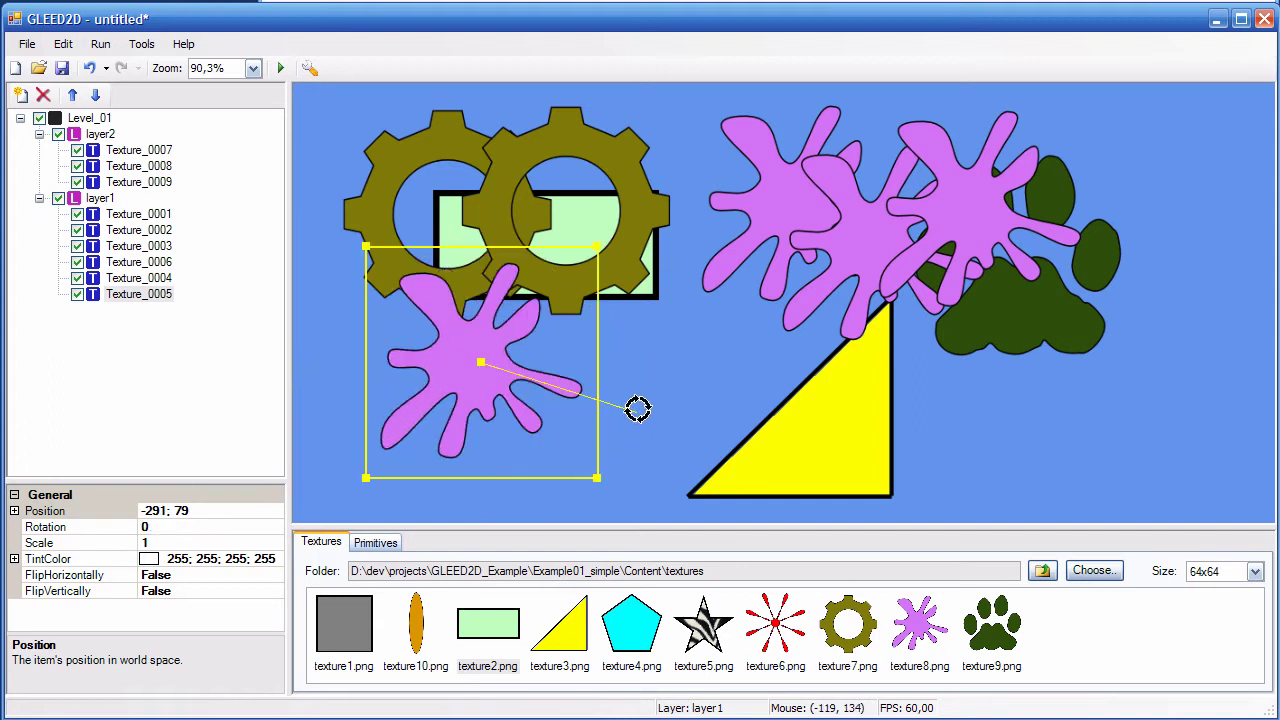
drag(640, 324, 697, 365)
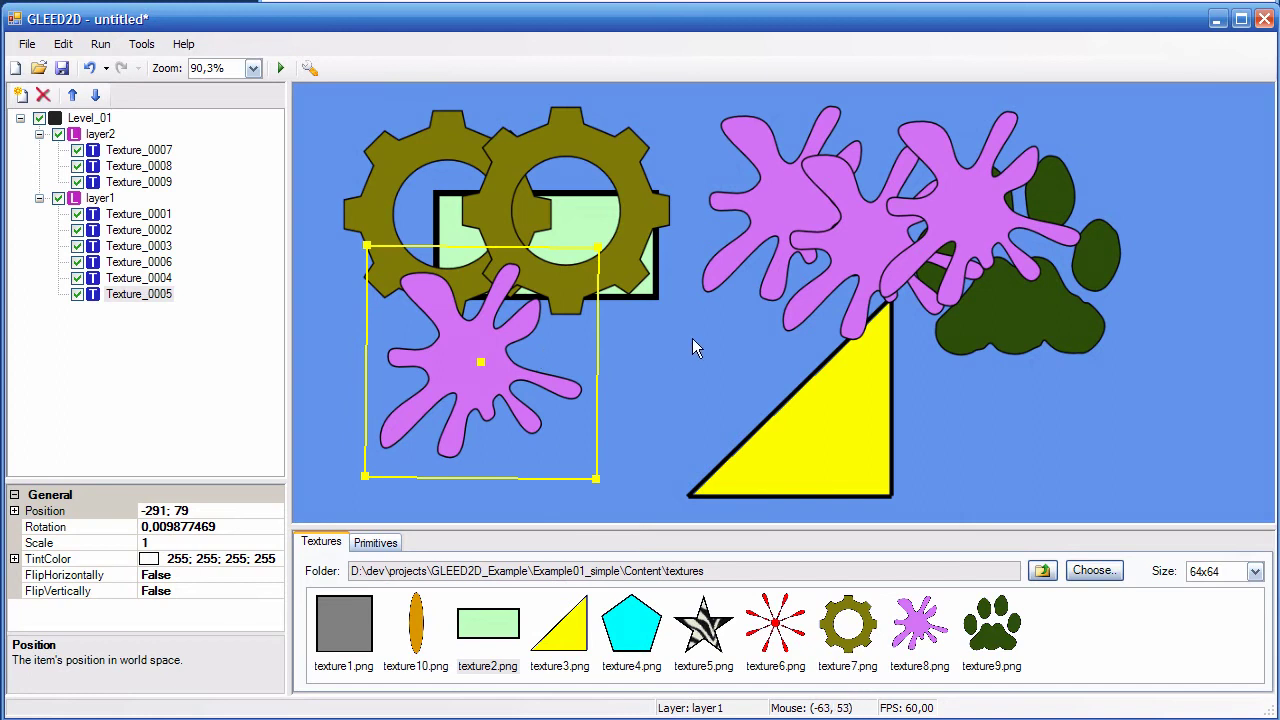
Scale the splash up to about 1.195 of its original size
key(s)
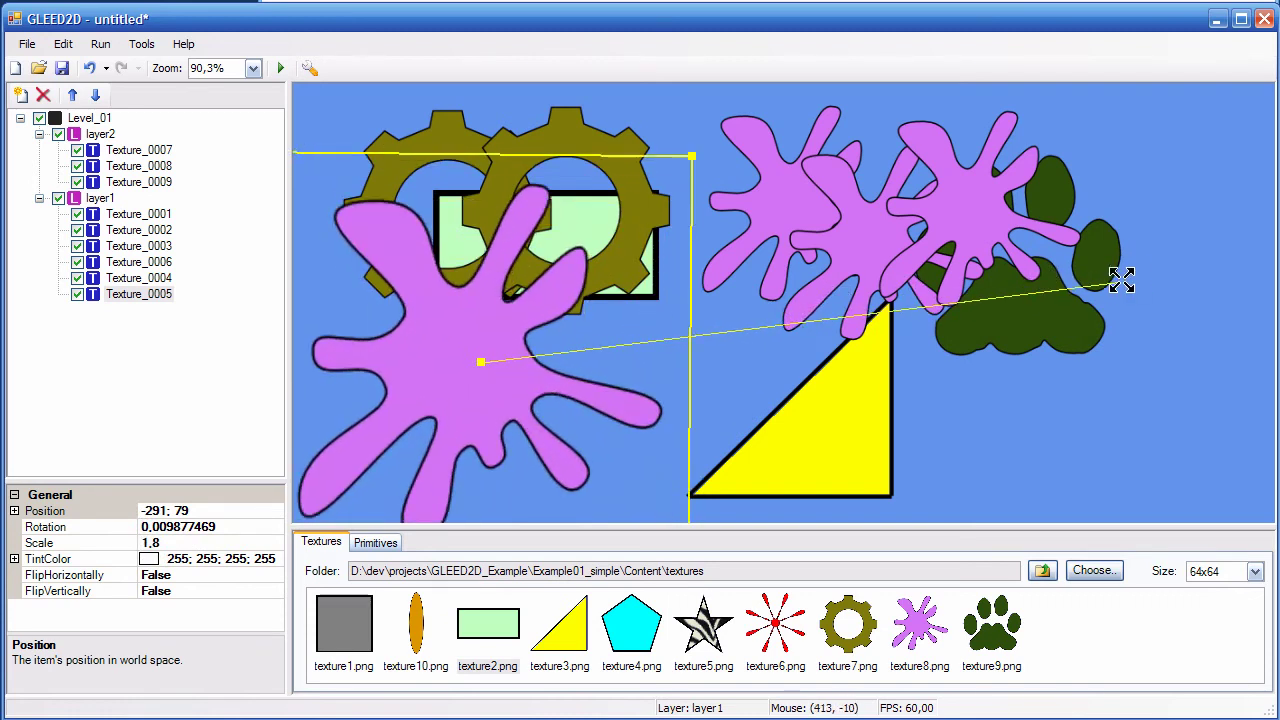
click(830, 340)
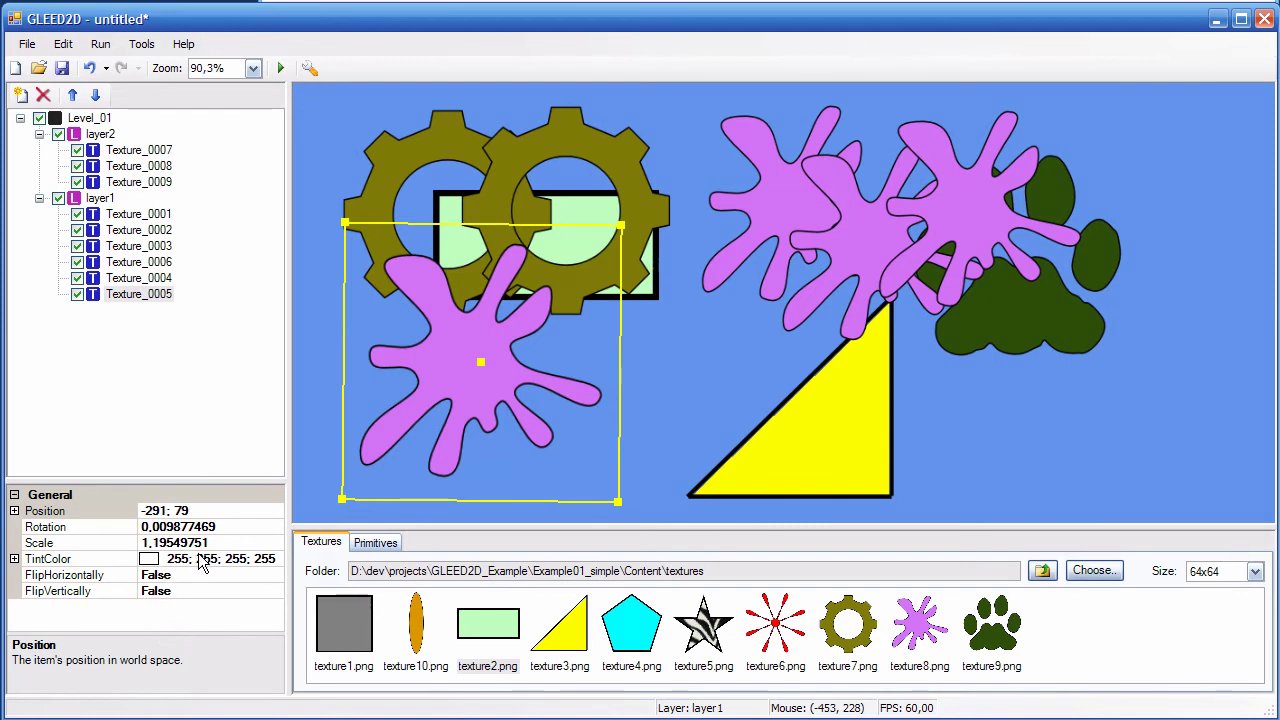
Set Texture_0005's TintColor to yellow with lowered alpha (255; 255; 0; 156)
click(65, 561)
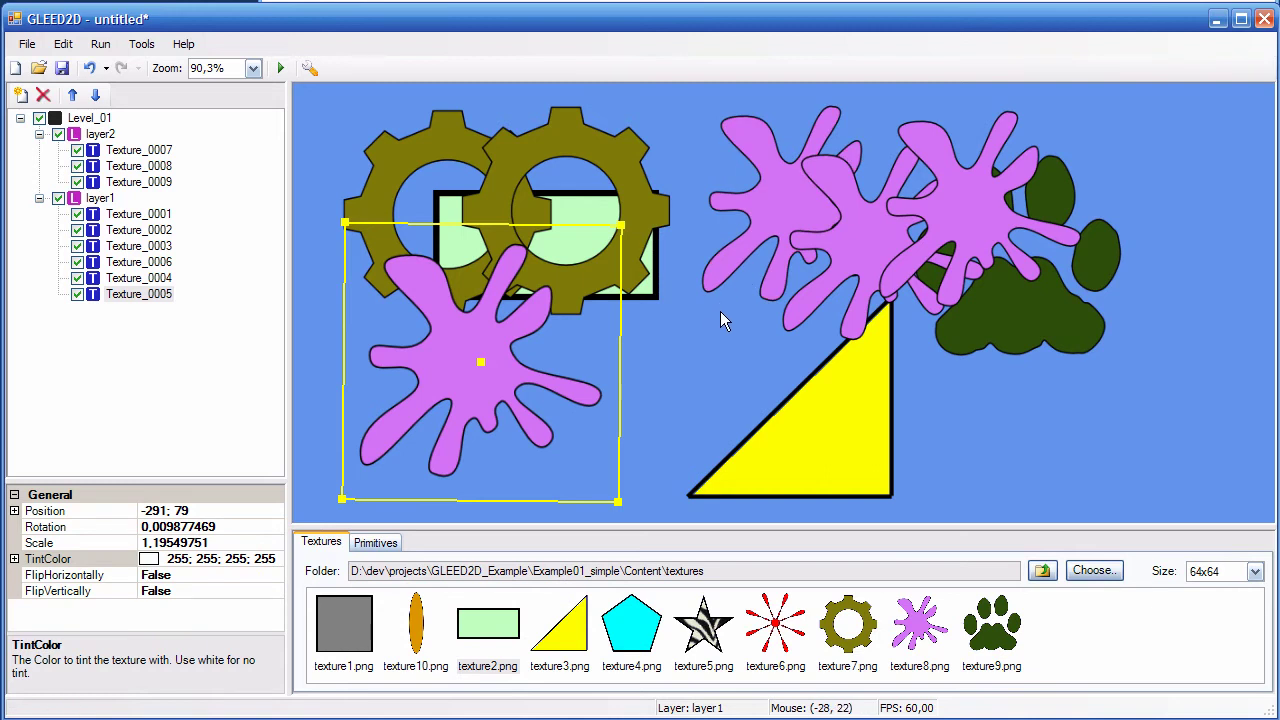
click(260, 562)
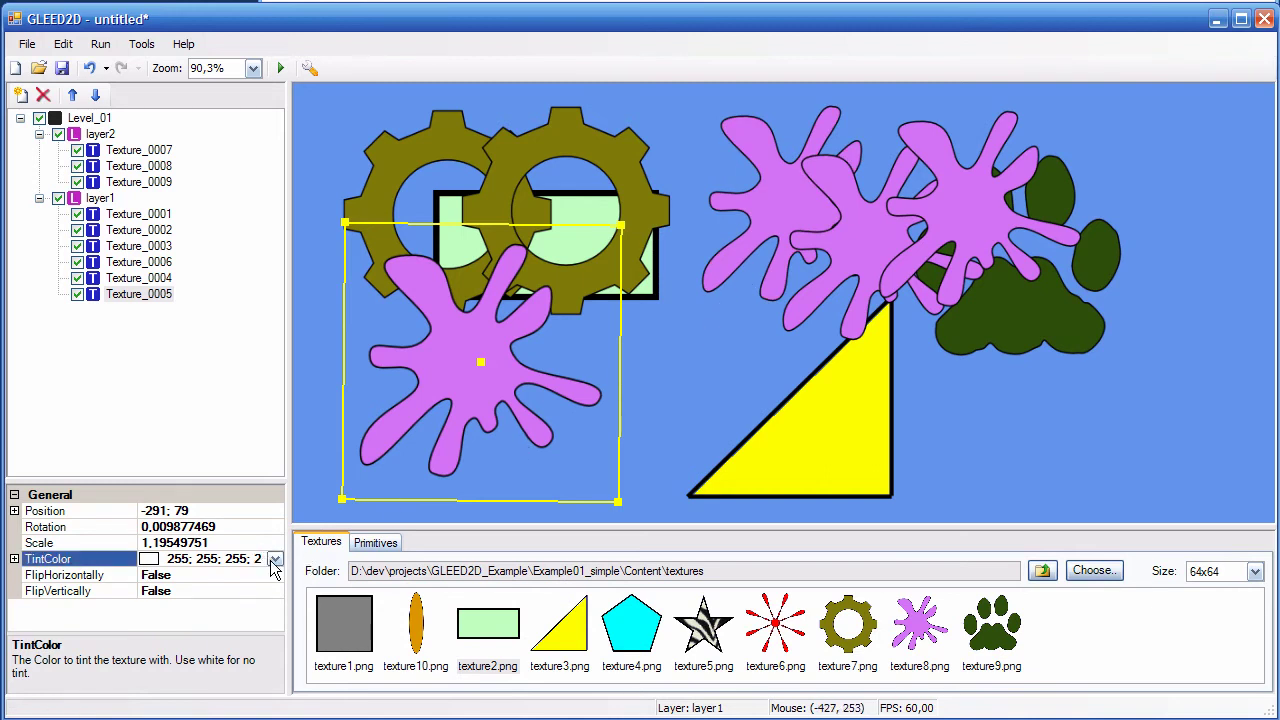
click(275, 560)
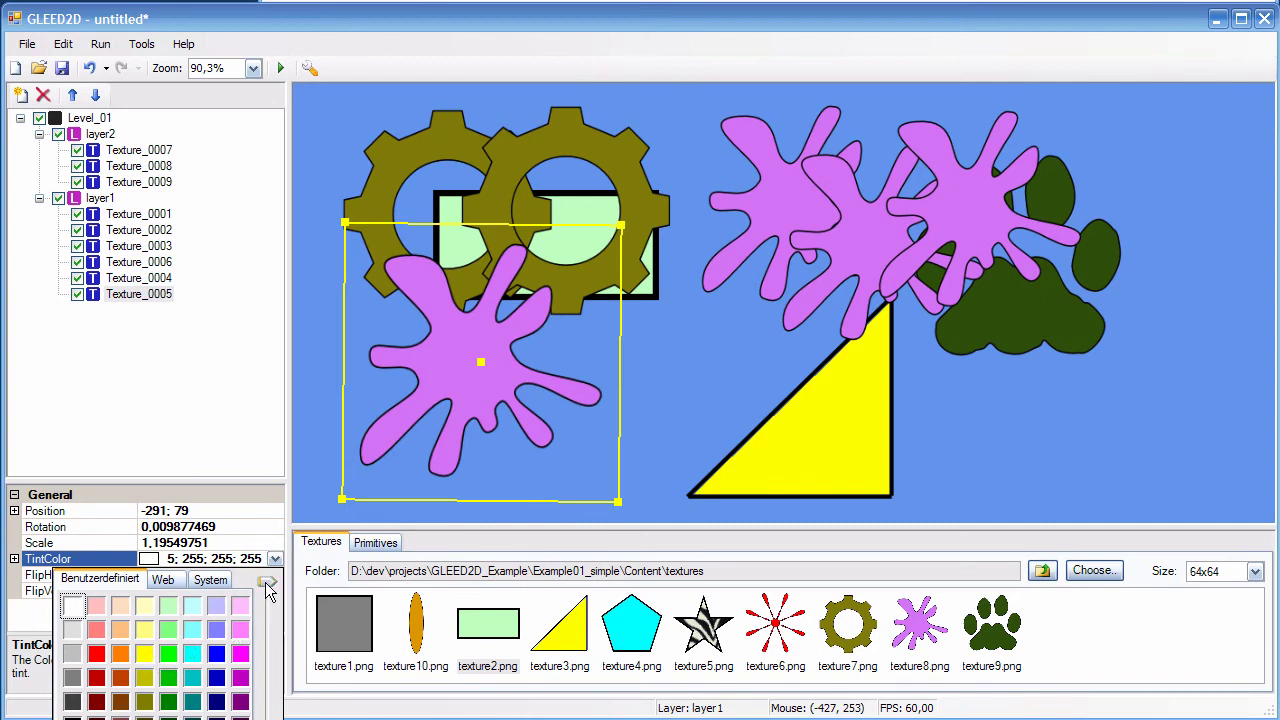
drag(268, 588, 268, 654)
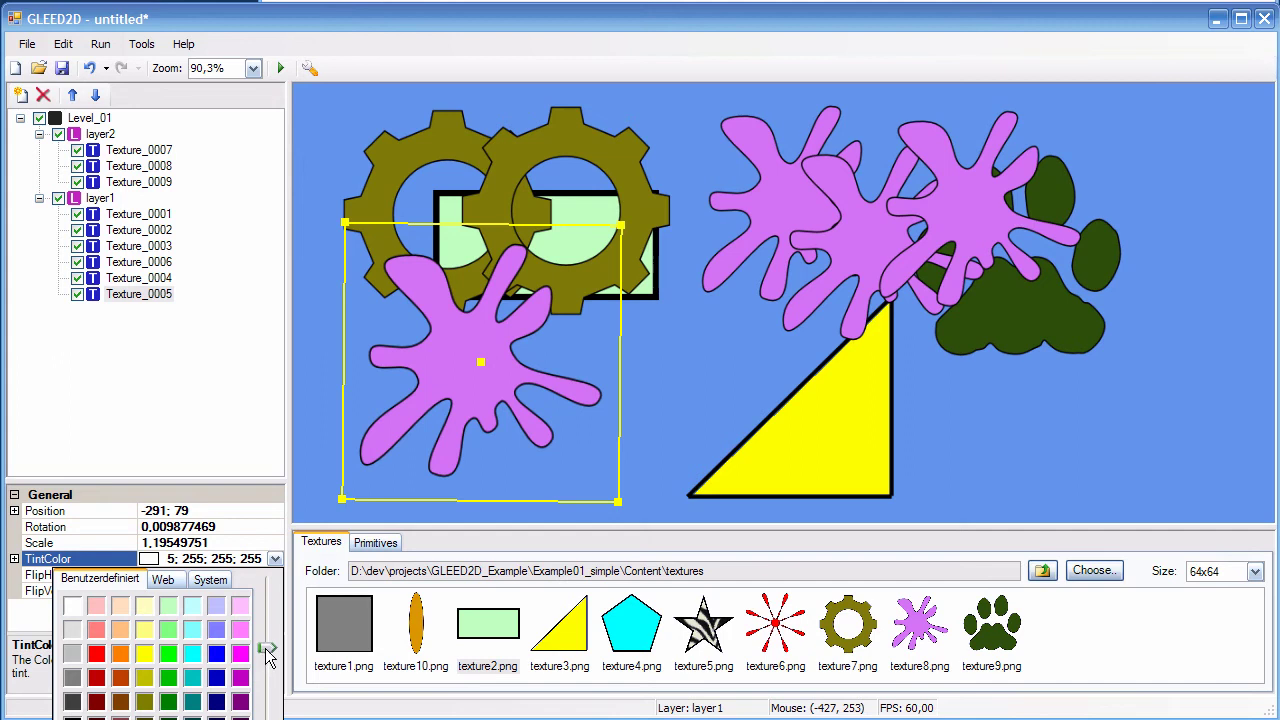
click(142, 658)
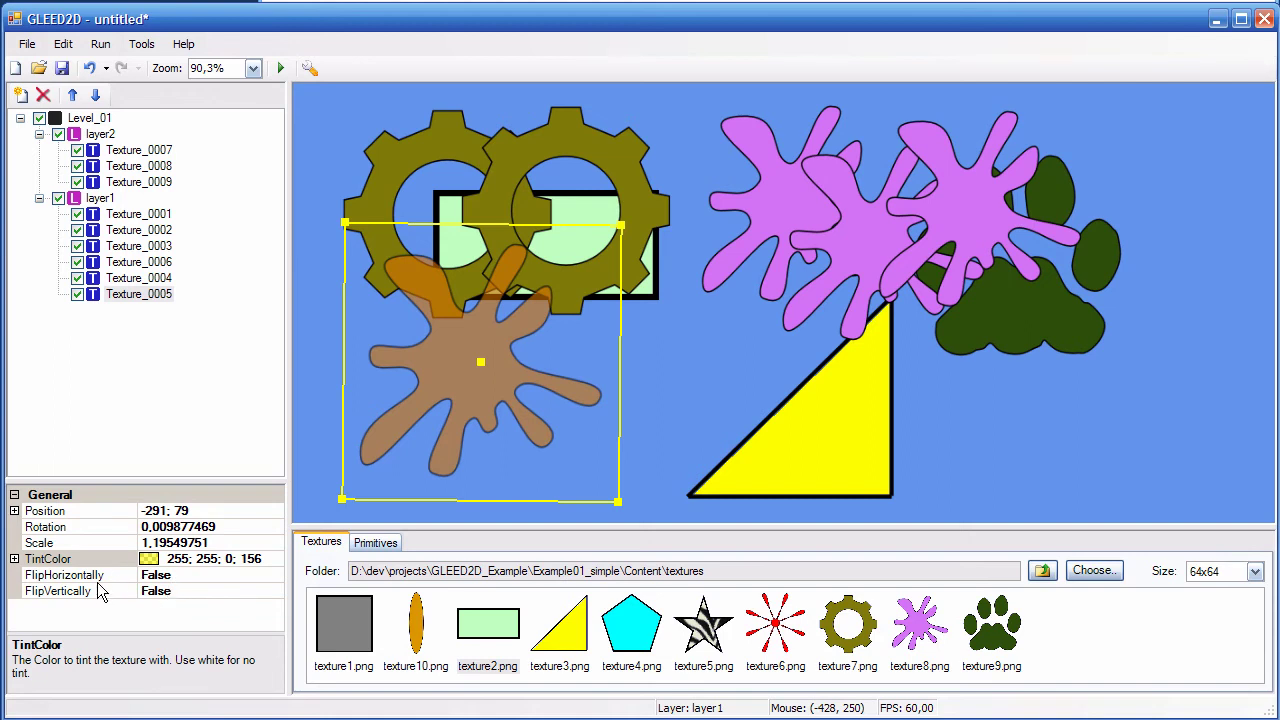
click(145, 576)
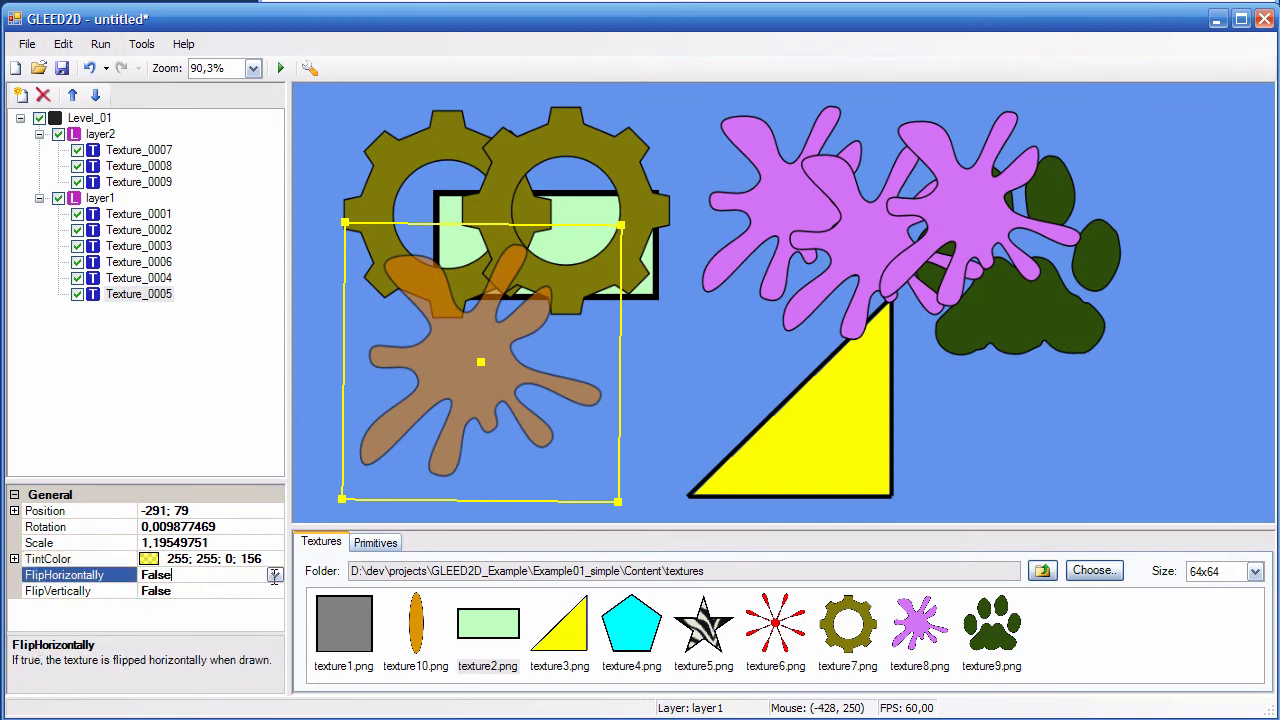
click(272, 580)
click(219, 592)
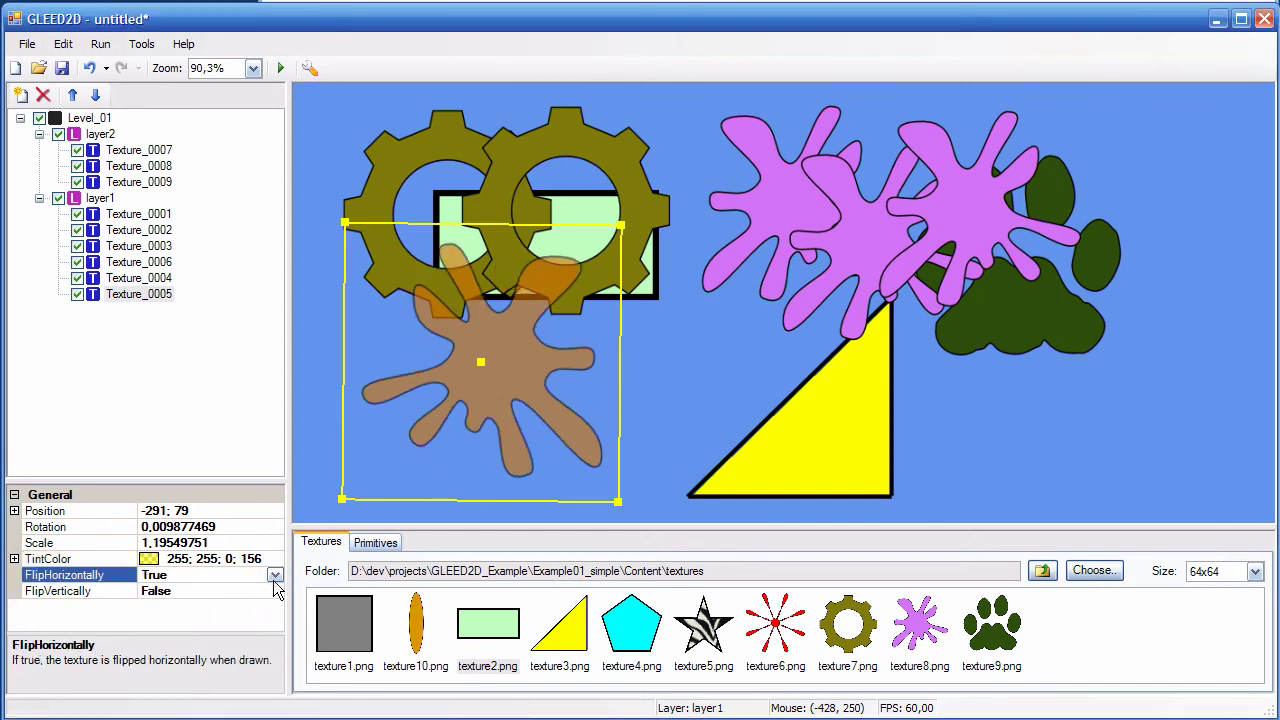
click(263, 580)
click(194, 607)
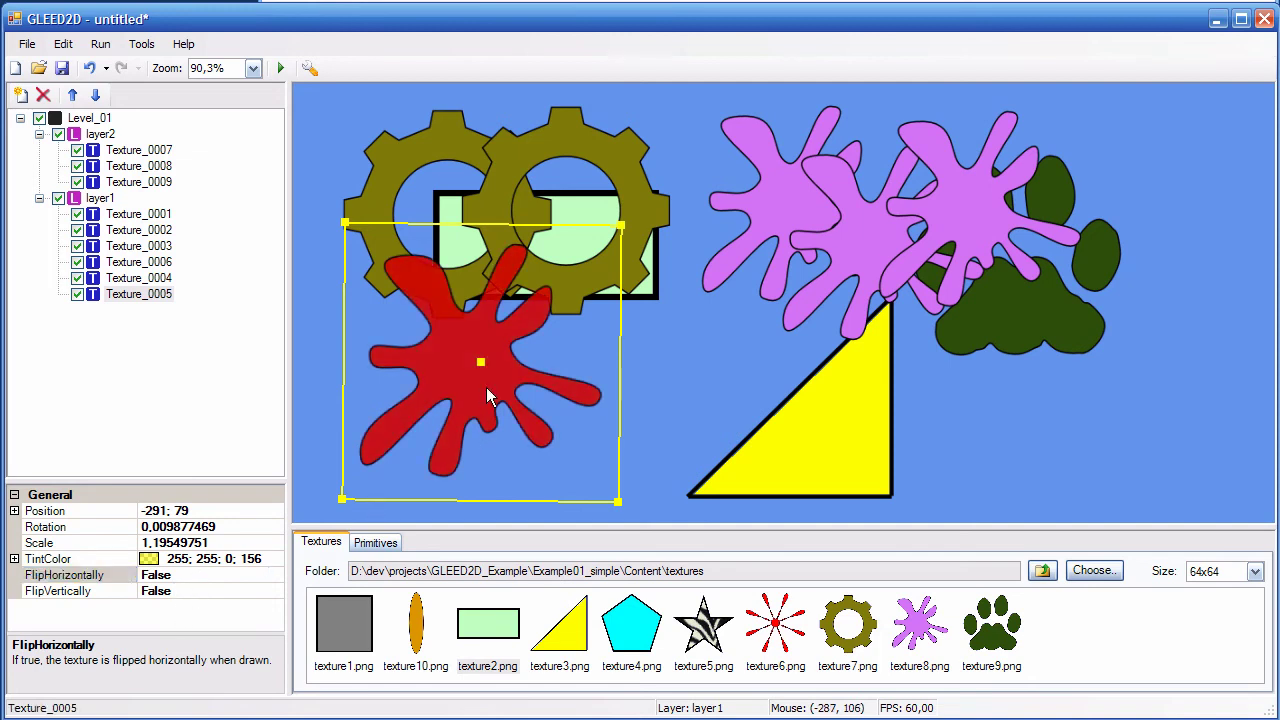
key(h)
key(h)
key(v)
key(v)
key(v)
key(v)
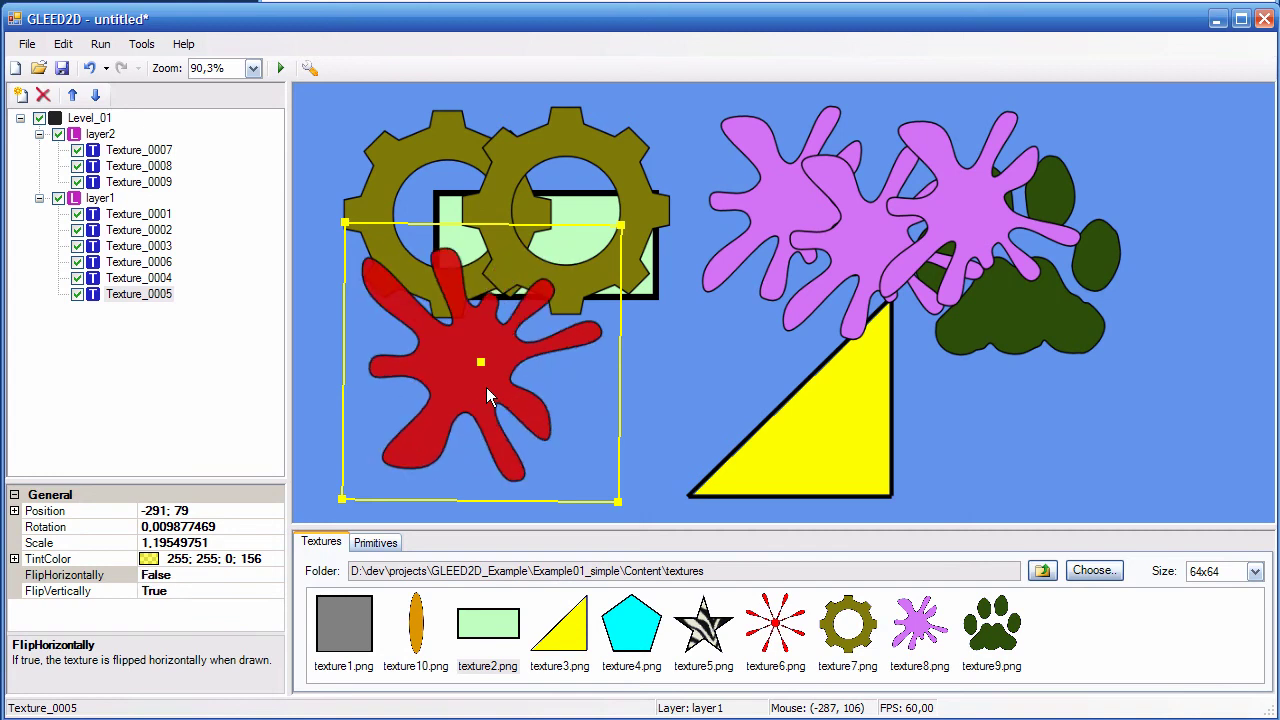
key(h)
key(h)
key(h)
key(h)
key(h)
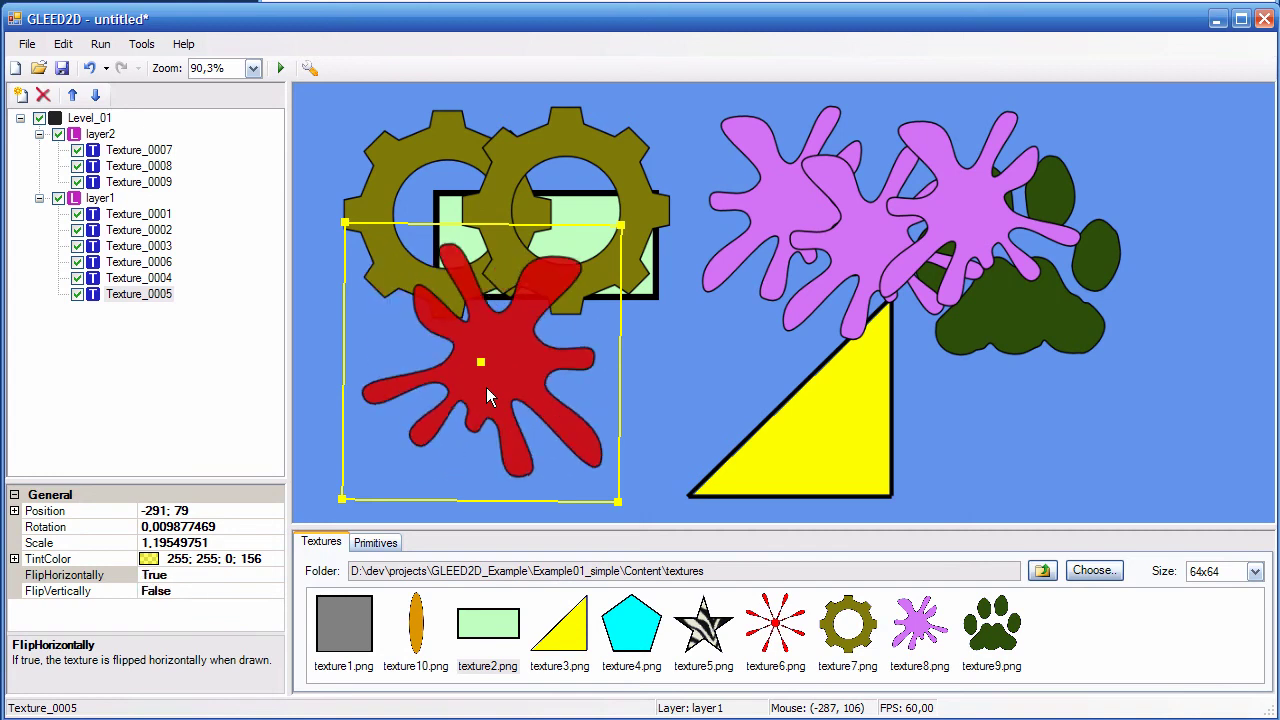
key(h)
key(h)
key(h)
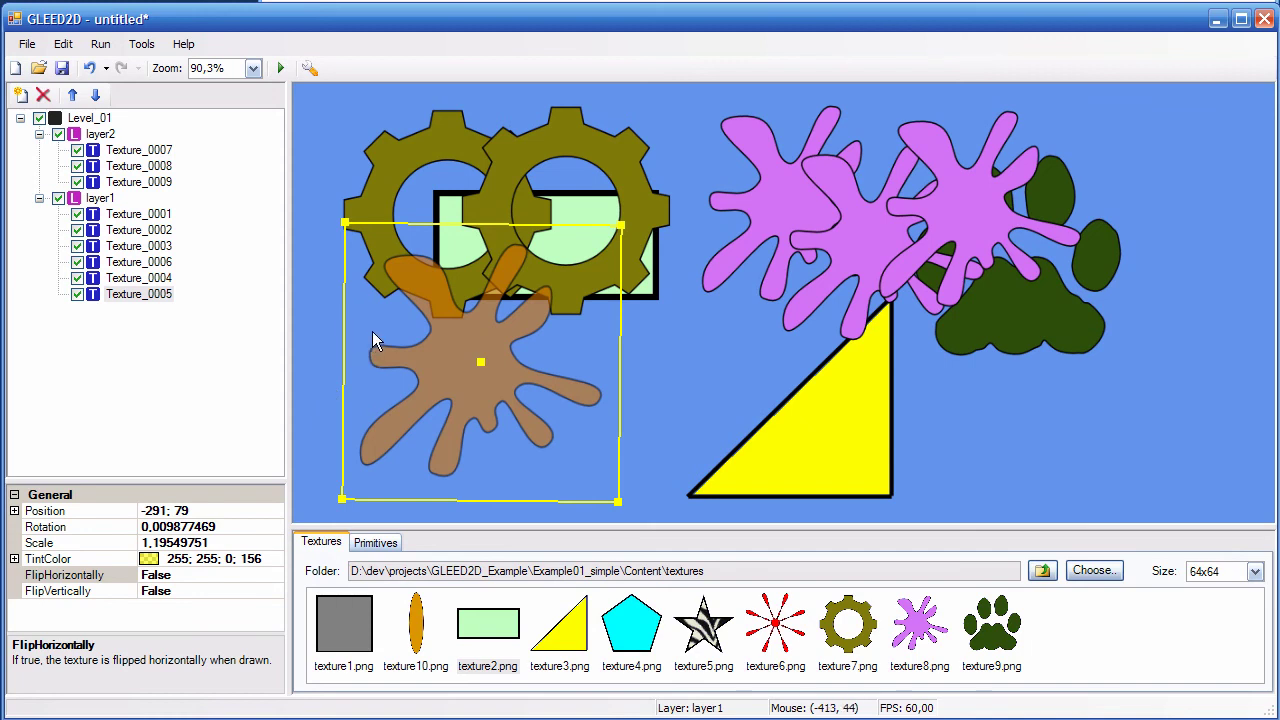
Undo all edits back to the level's earliest state
click(90, 70)
click(90, 70)
click(90, 70)
click(90, 70)
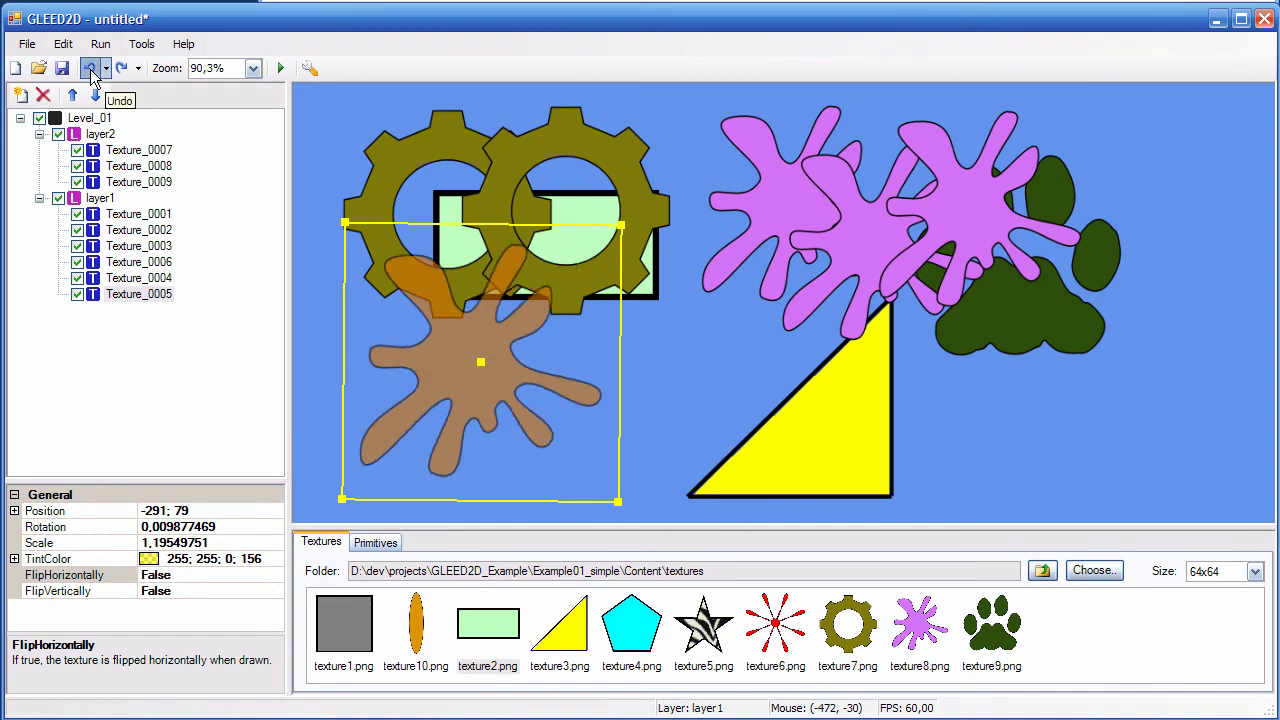
click(90, 70)
click(90, 70)
click(90, 70)
click(90, 70)
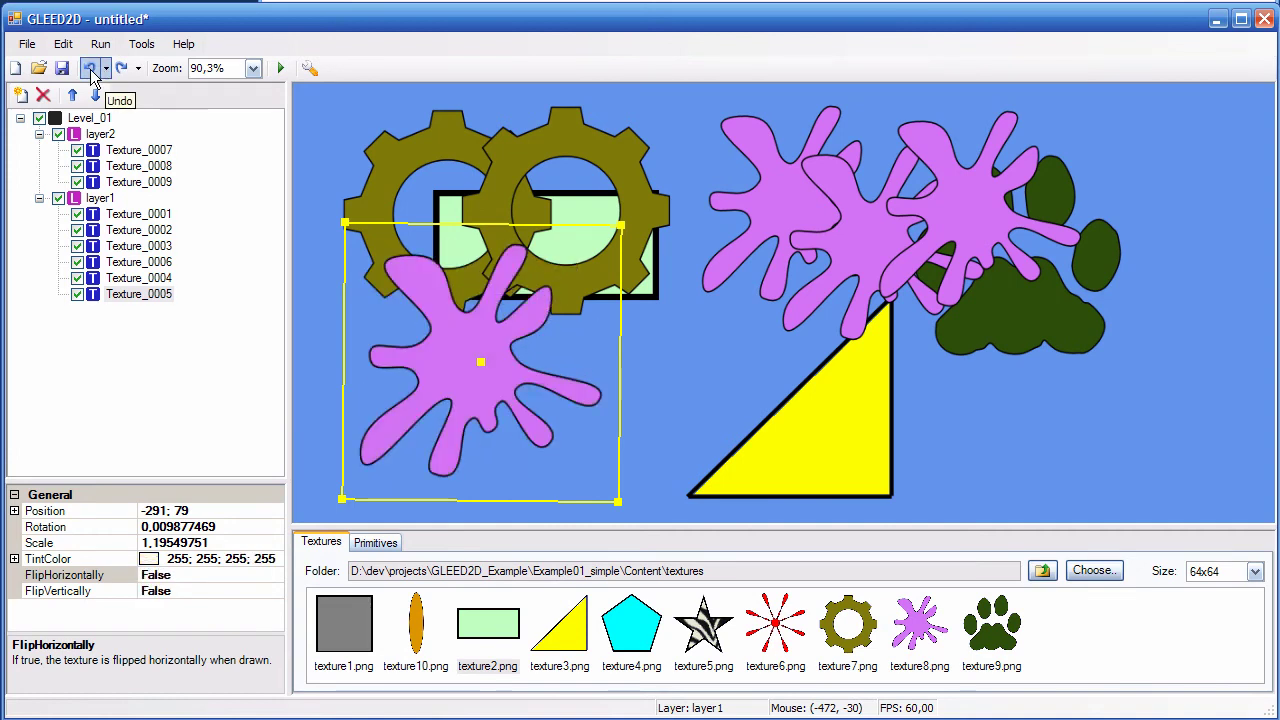
click(90, 70)
click(90, 70)
click(90, 70)
click(90, 70)
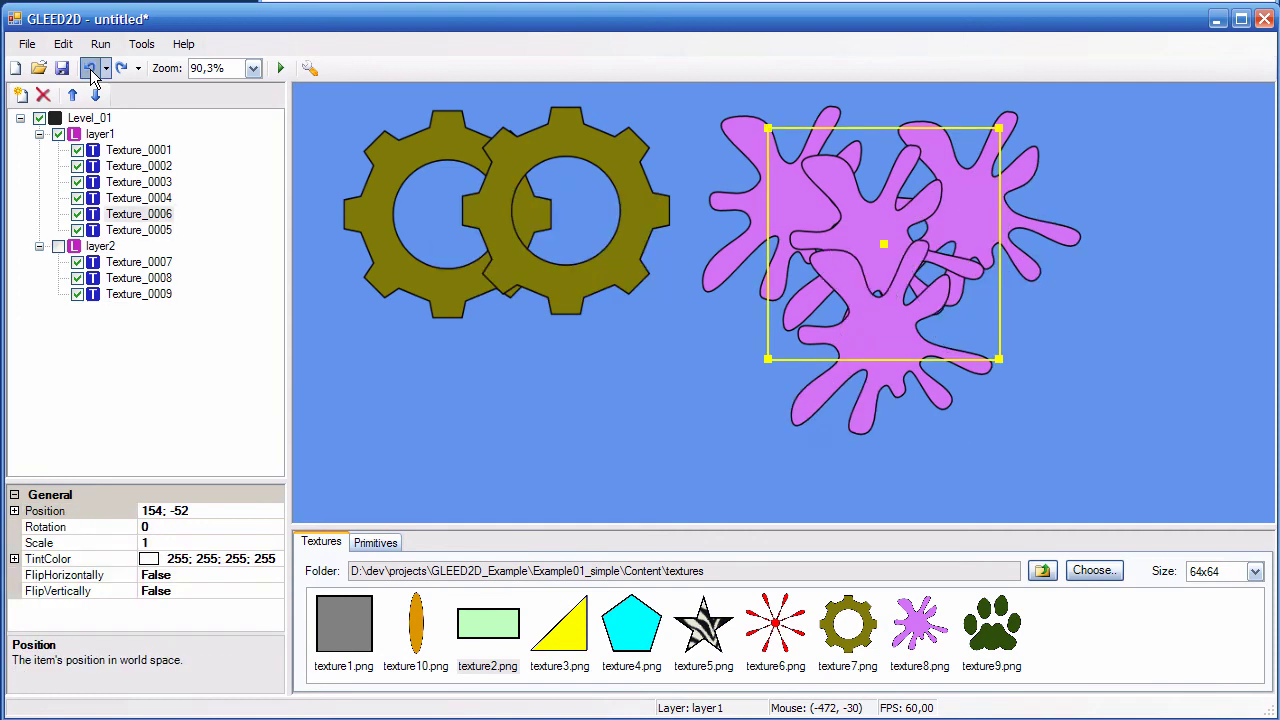
click(90, 70)
click(90, 70)
Redo five of the undone edits one by one
click(122, 70)
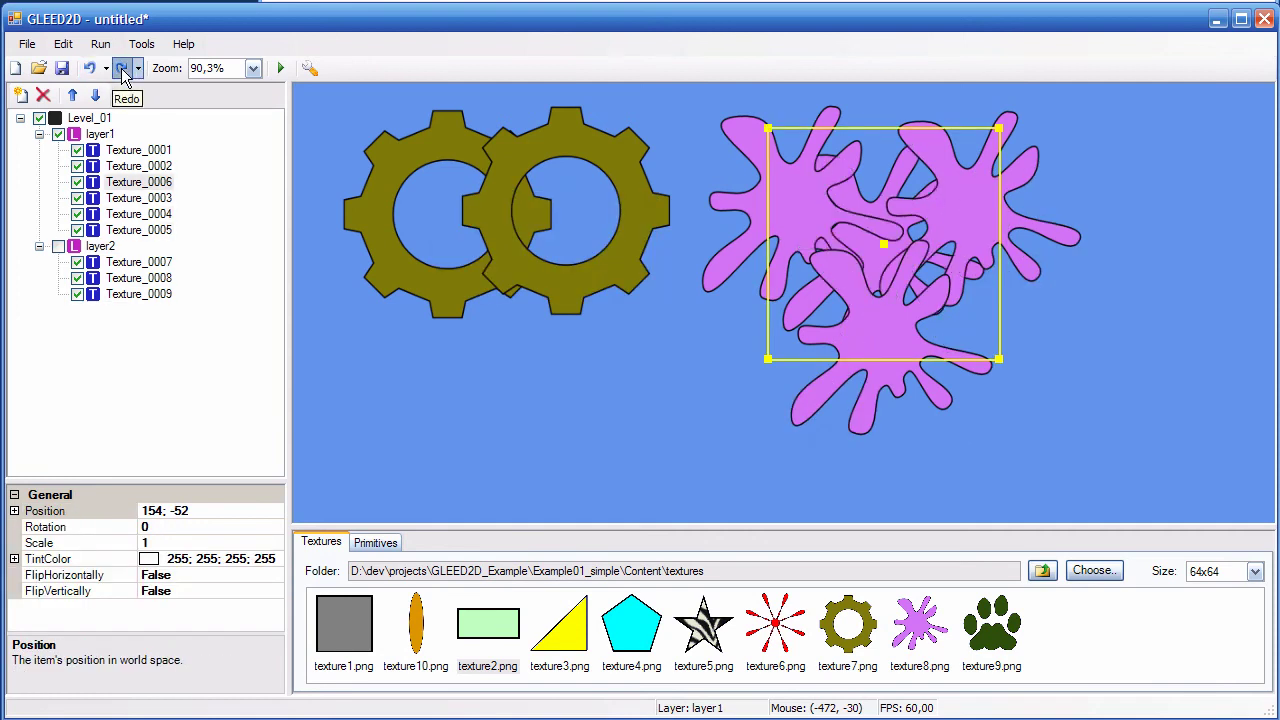
click(122, 70)
click(122, 70)
click(122, 70)
click(122, 70)
click(122, 70)
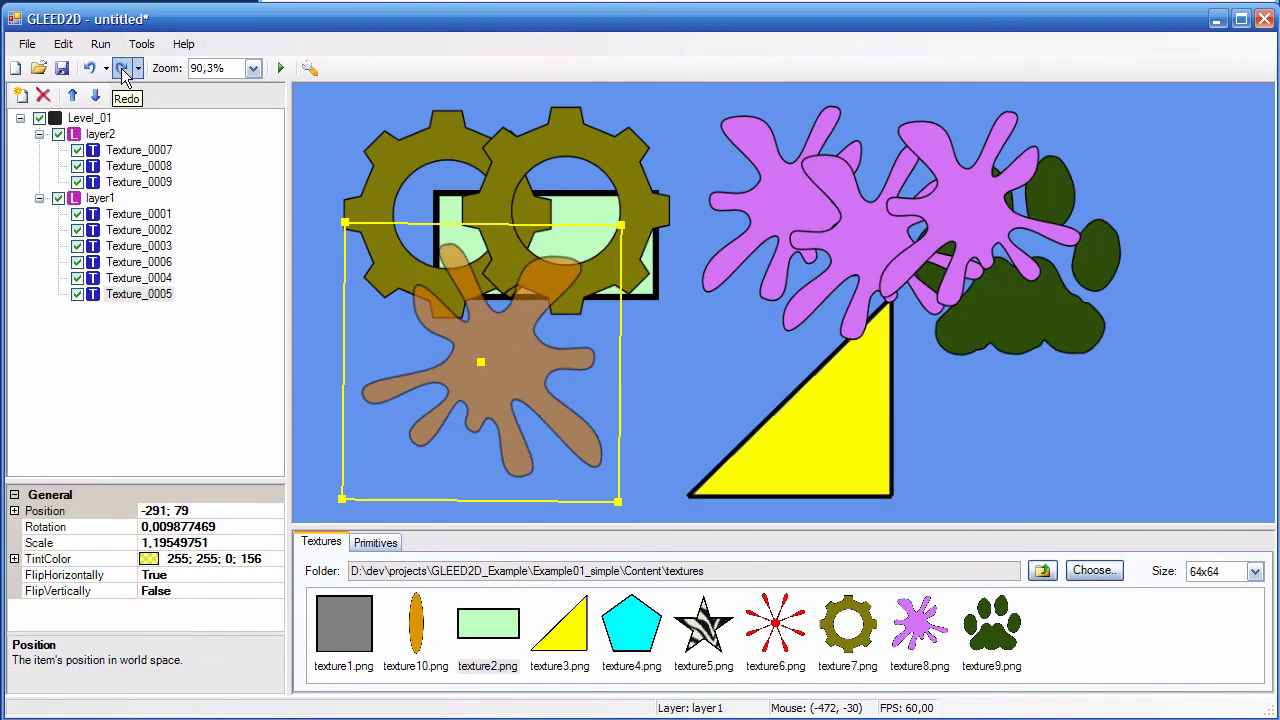
Undo via history to before moving Texture_0006, then redo every listed edit from the Redo history
click(105, 68)
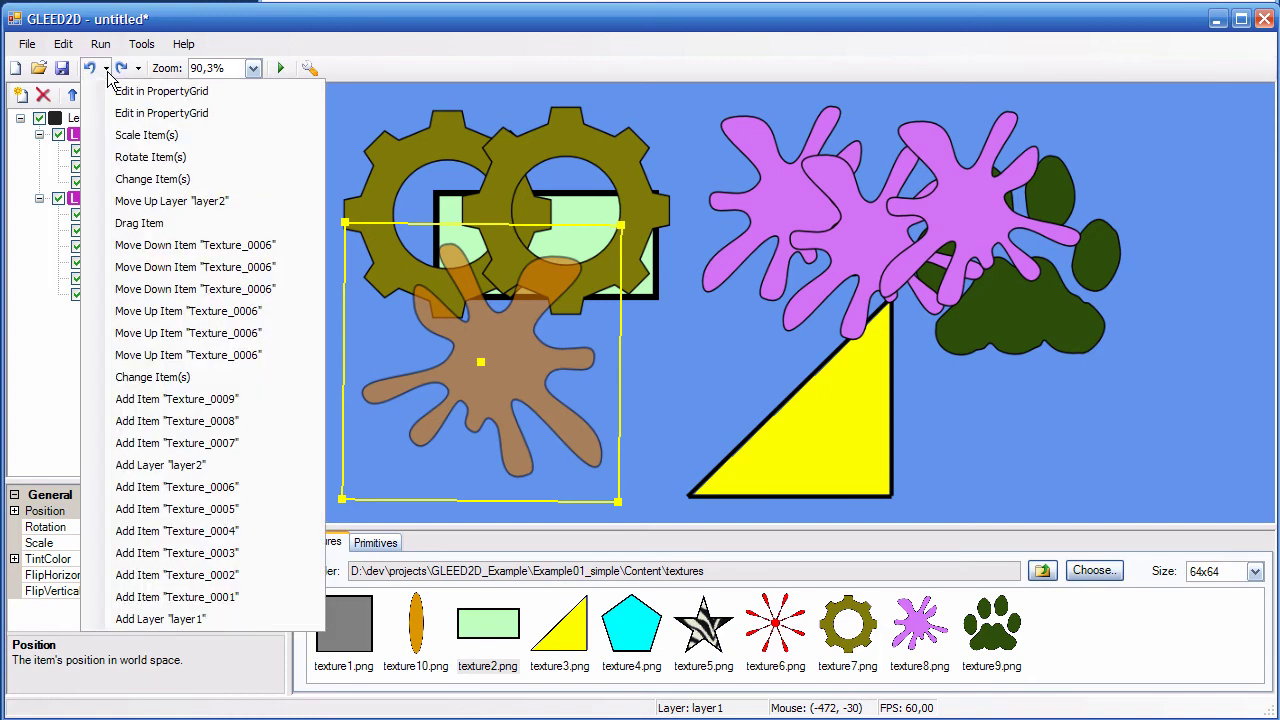
click(160, 311)
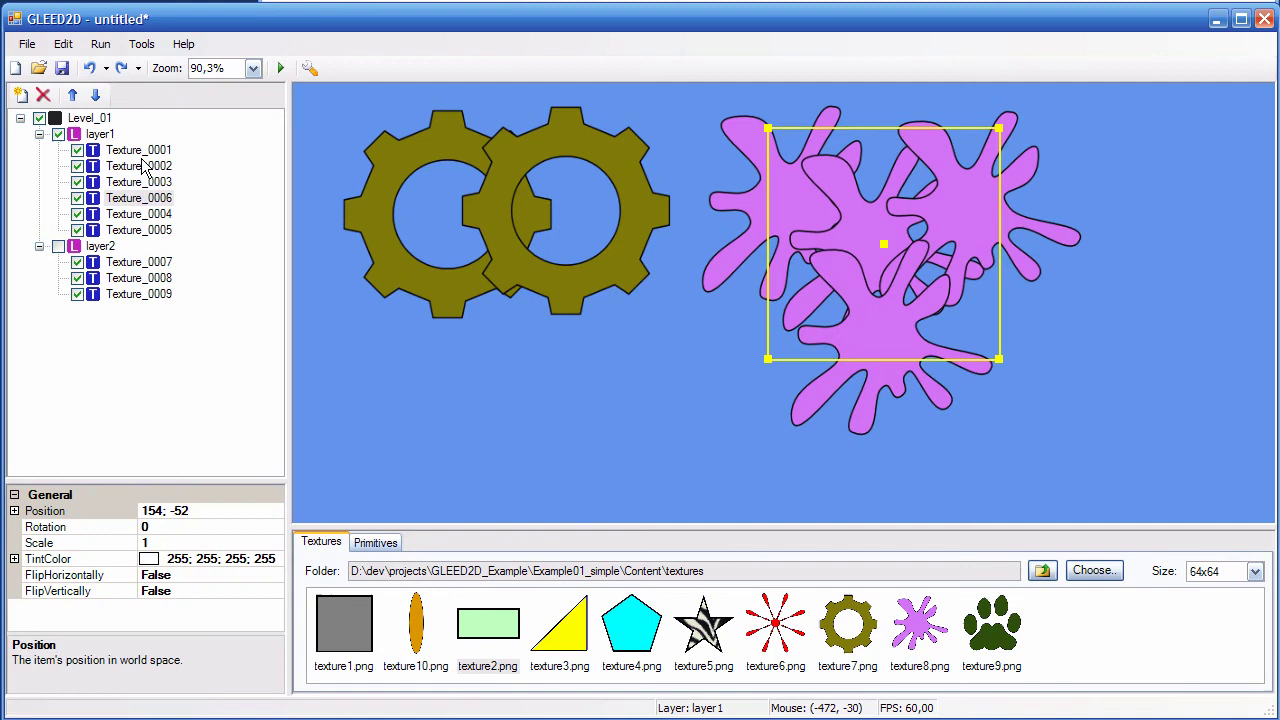
click(138, 68)
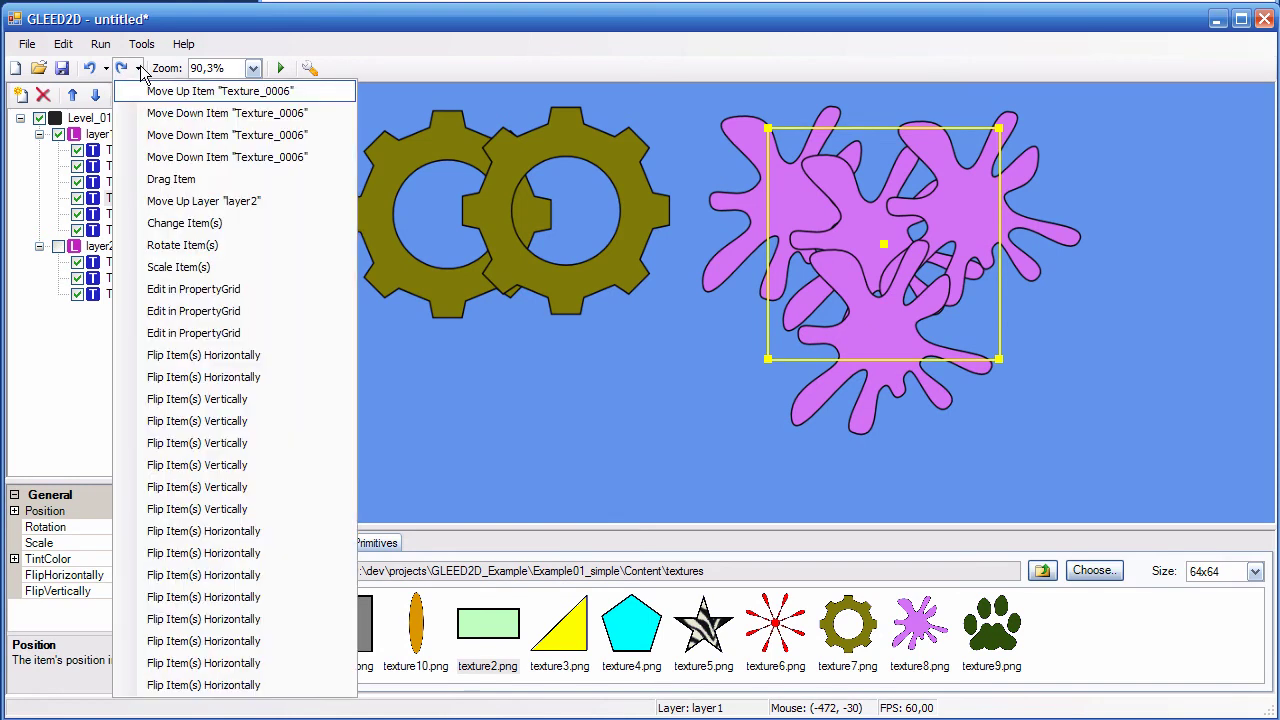
click(202, 420)
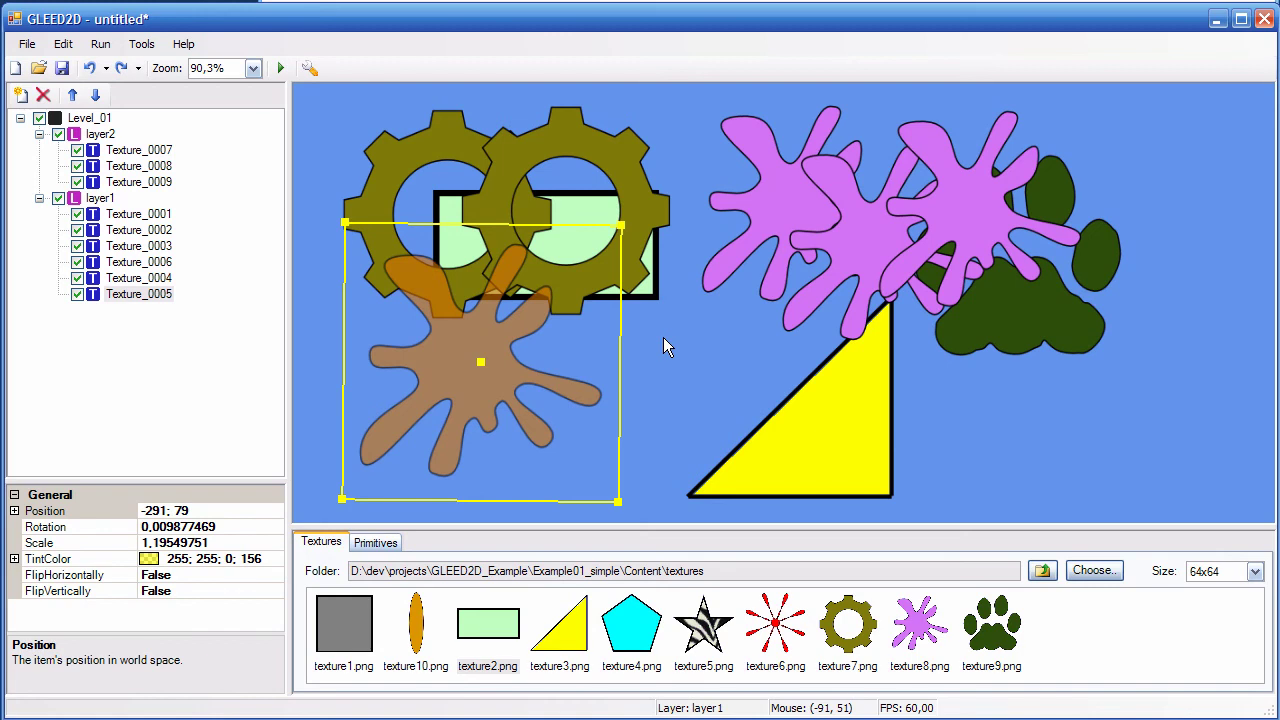
Save the level to the Desktop as Level1.xml
click(62, 69)
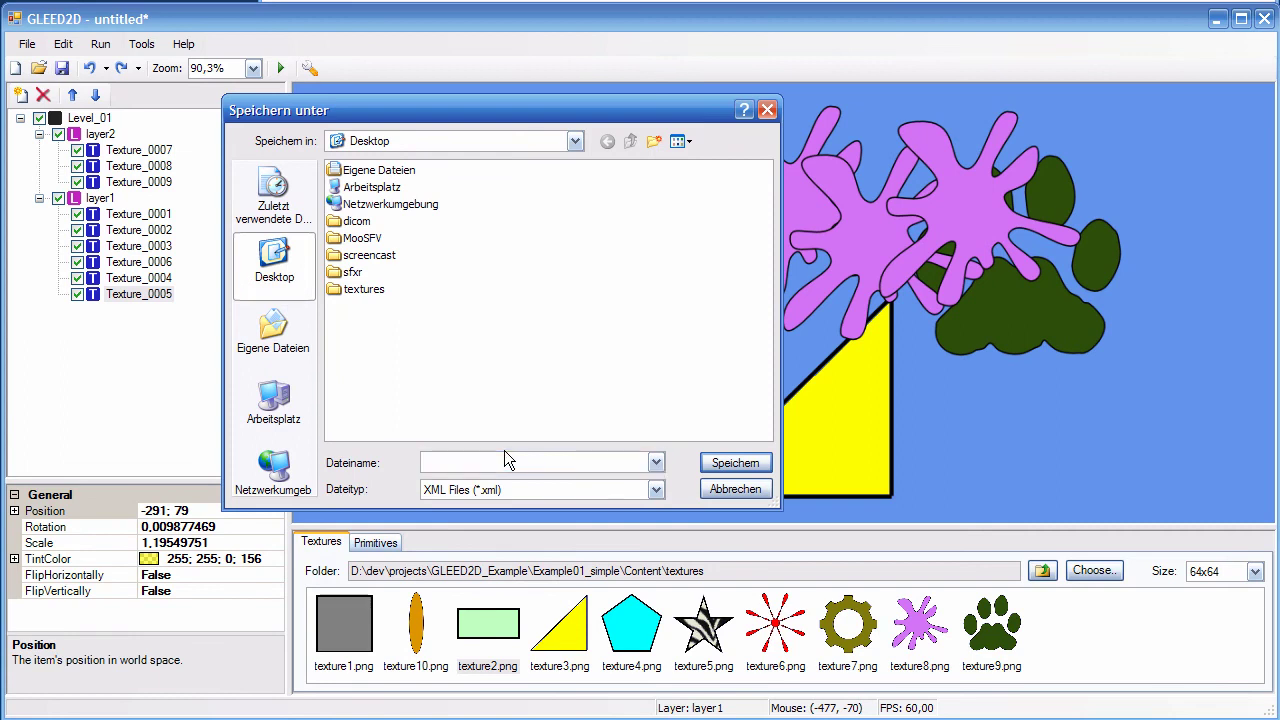
text(Level1)
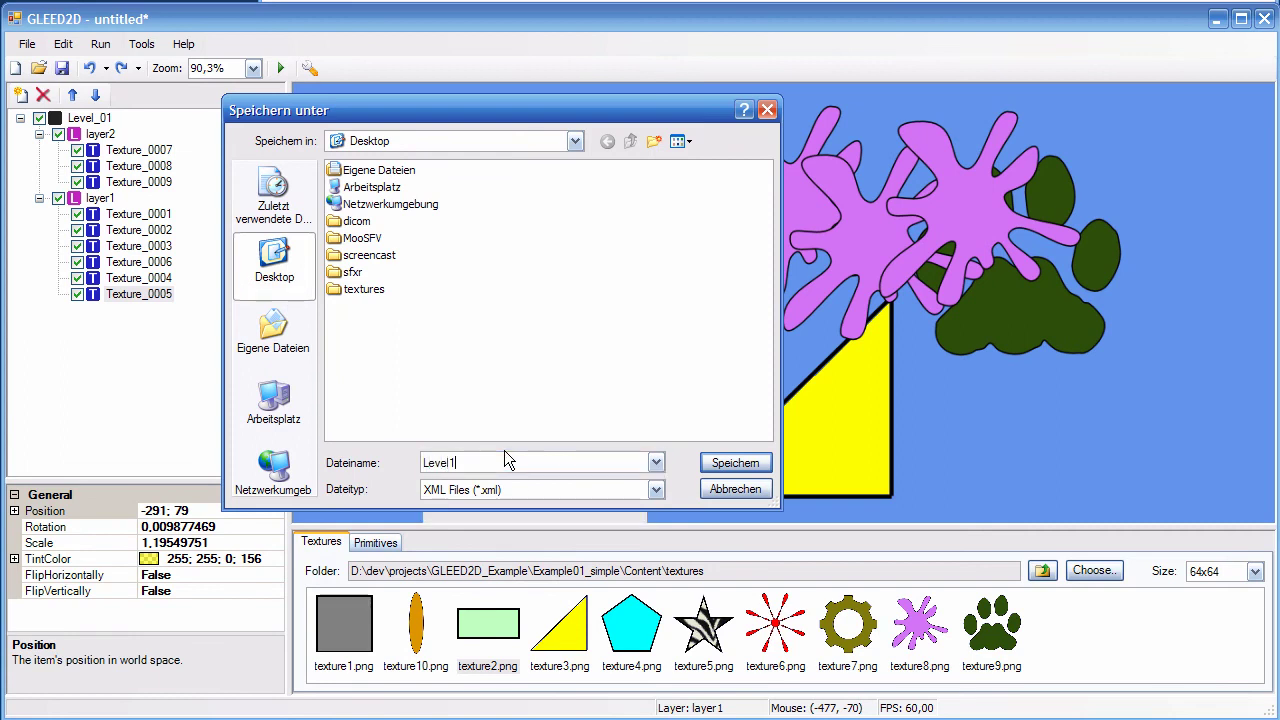
key(Return)
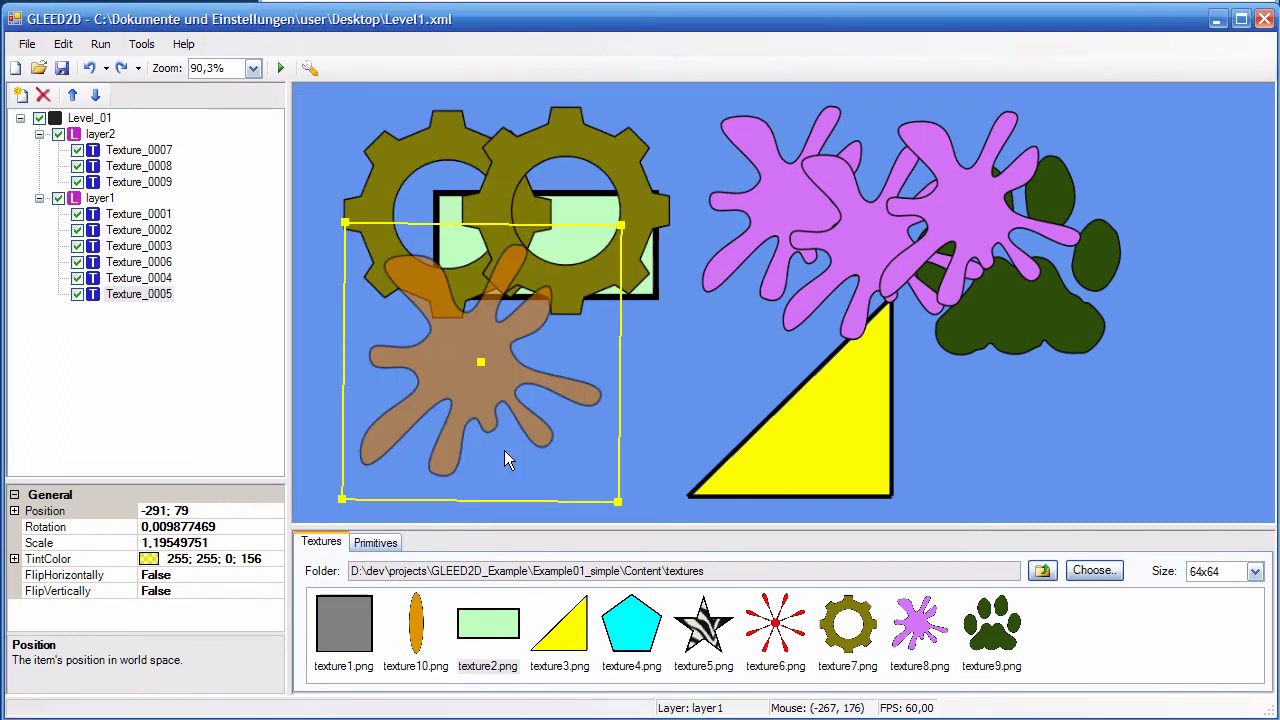
drag(421, 409, 831, 252)
Open Level1.xml and highlight the Level element's namespace and name attributes
key(ctrl+o)
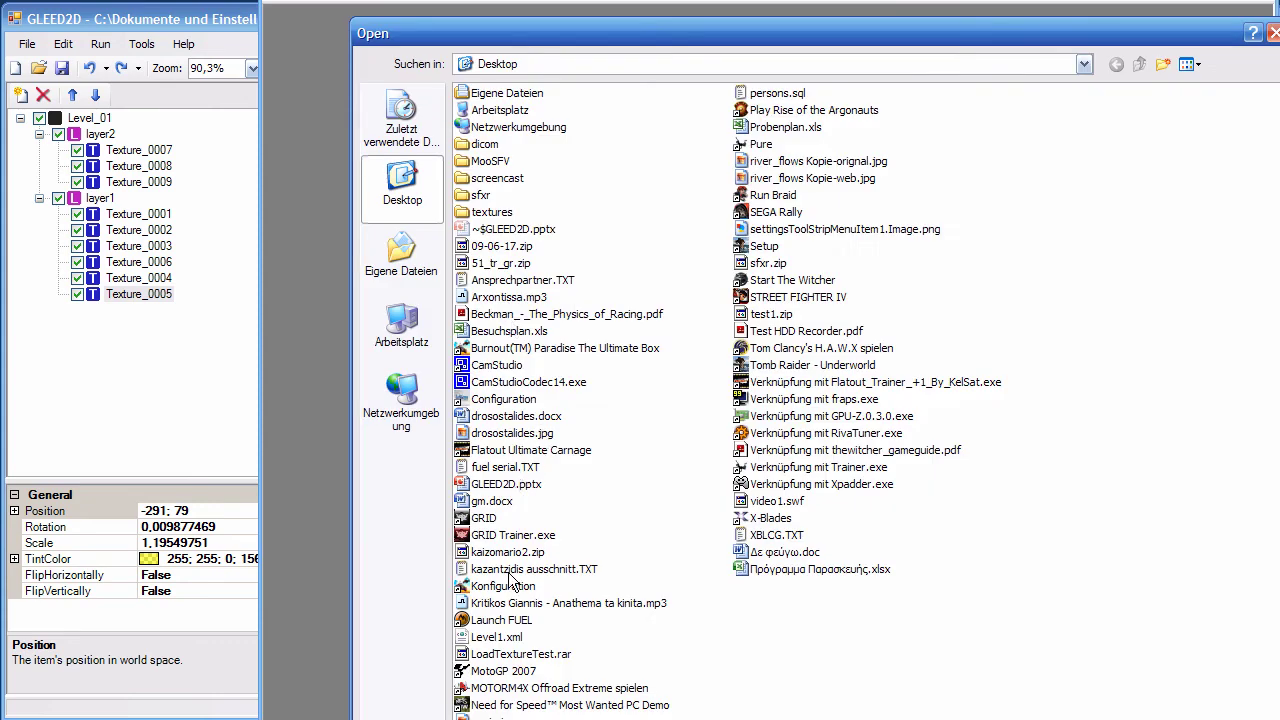
double_click(500, 637)
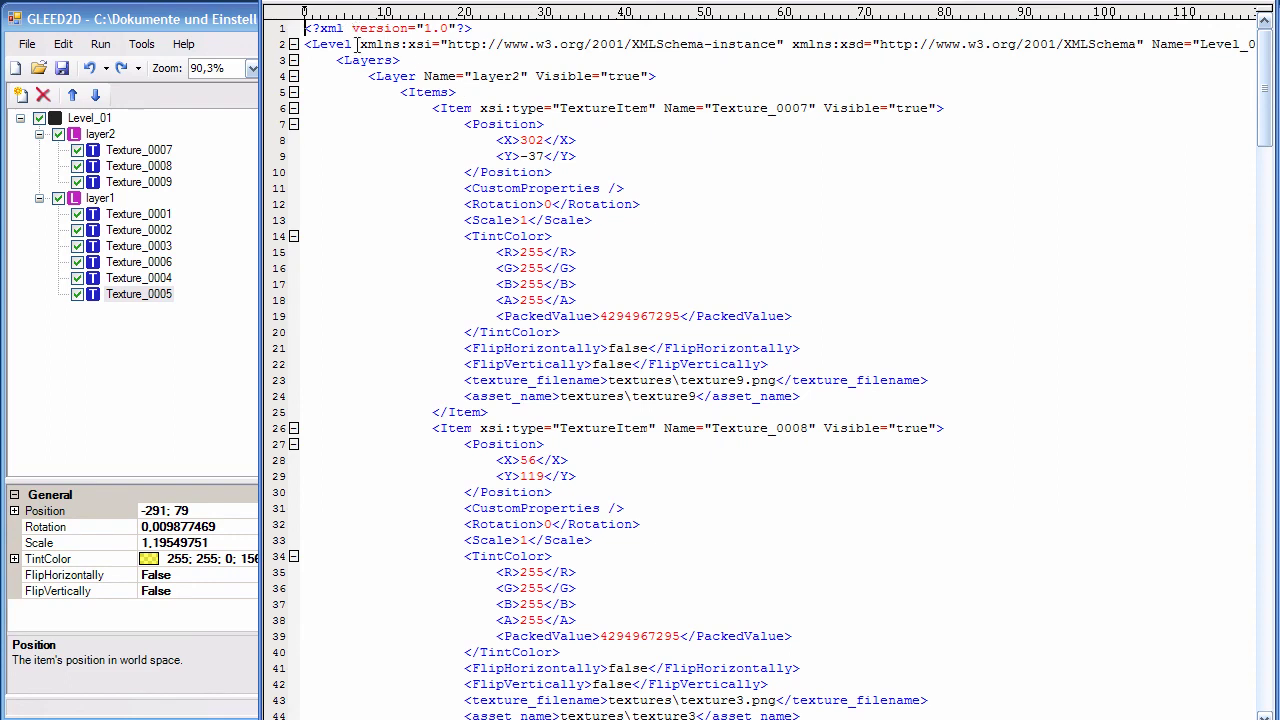
drag(300, 44, 626, 44)
click(626, 44)
scroll(904, 83, right, 3)
drag(905, 44, 1163, 42)
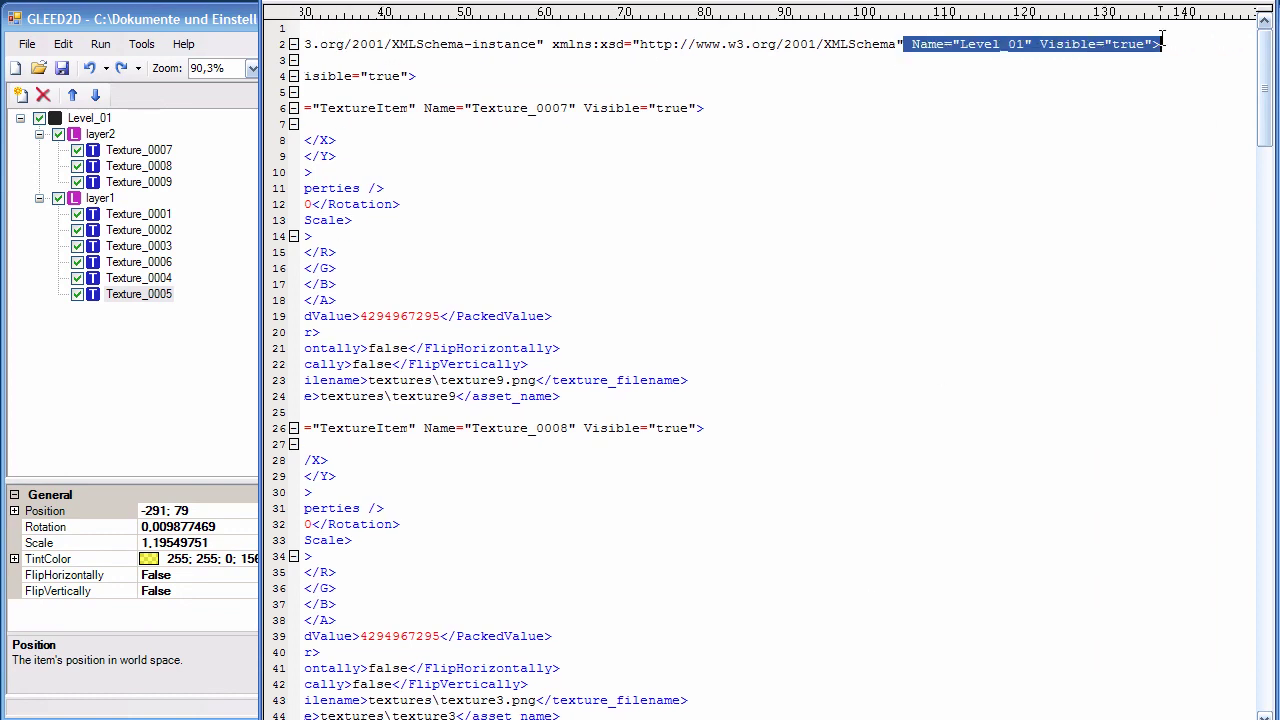
click(1163, 42)
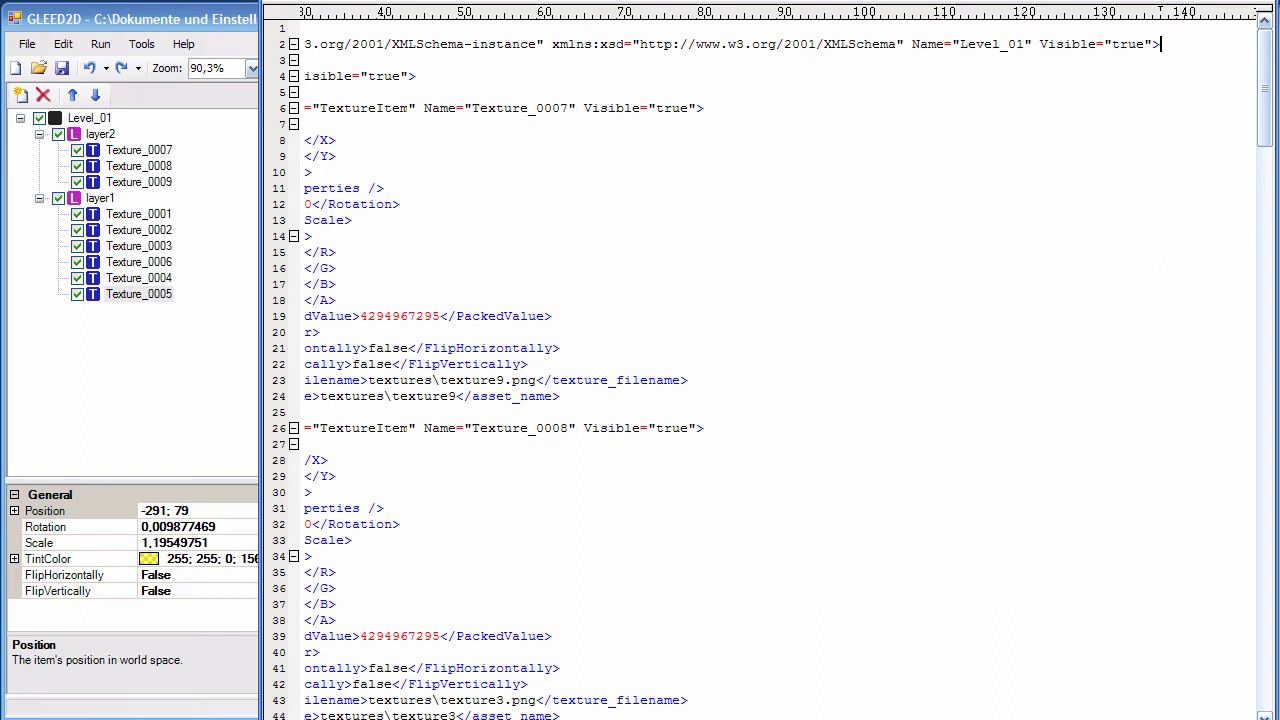
key(Home)
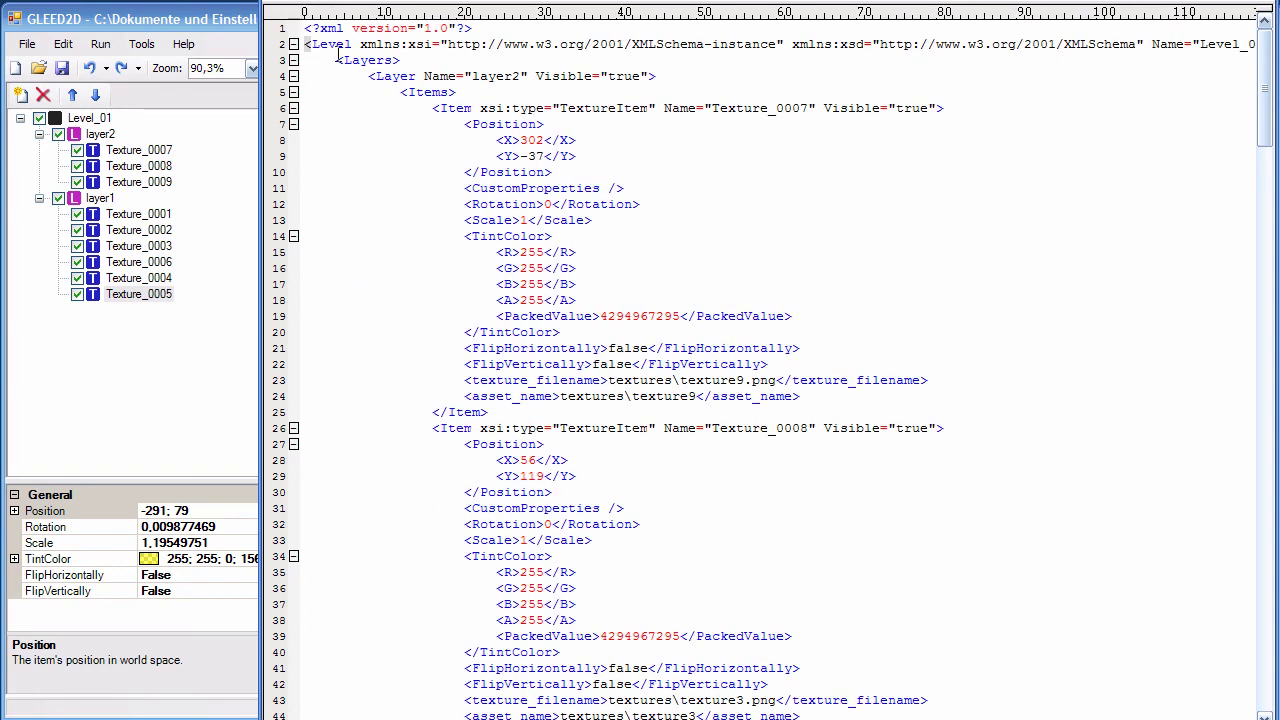
Highlight the Layers element, the layer2 declaration and its Visible attribute
drag(336, 60, 401, 60)
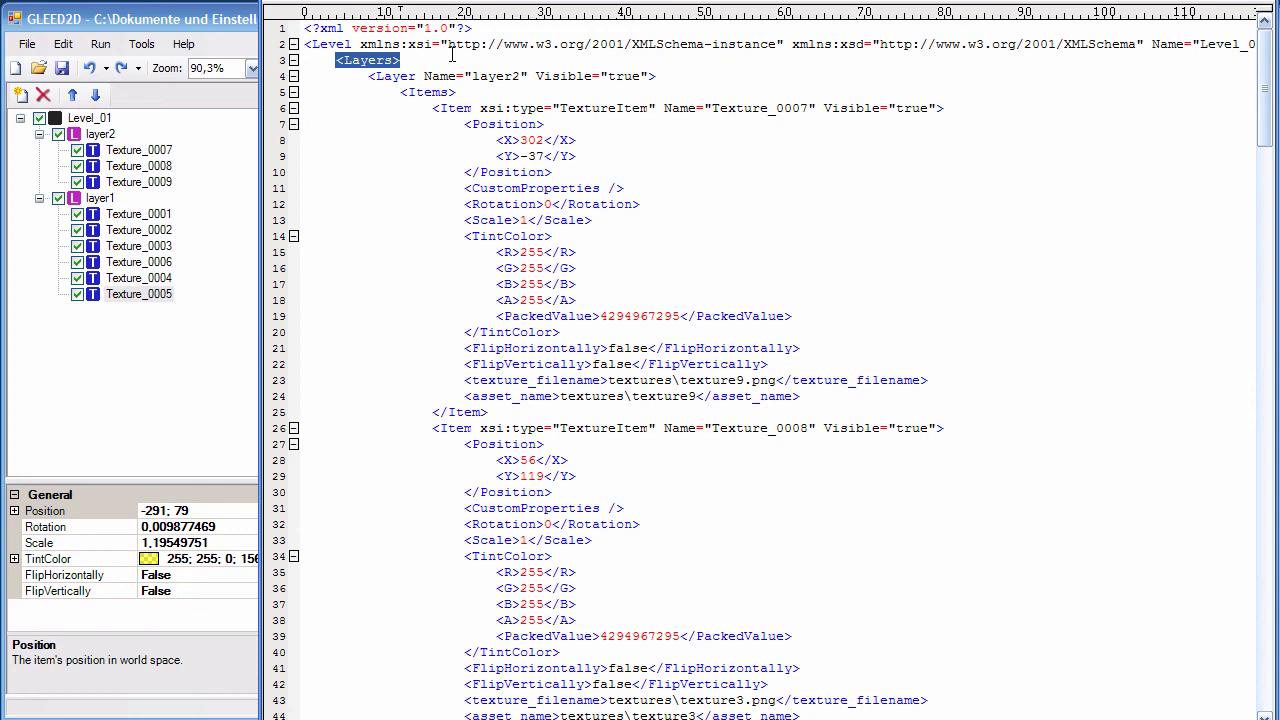
drag(368, 76, 548, 76)
click(548, 76)
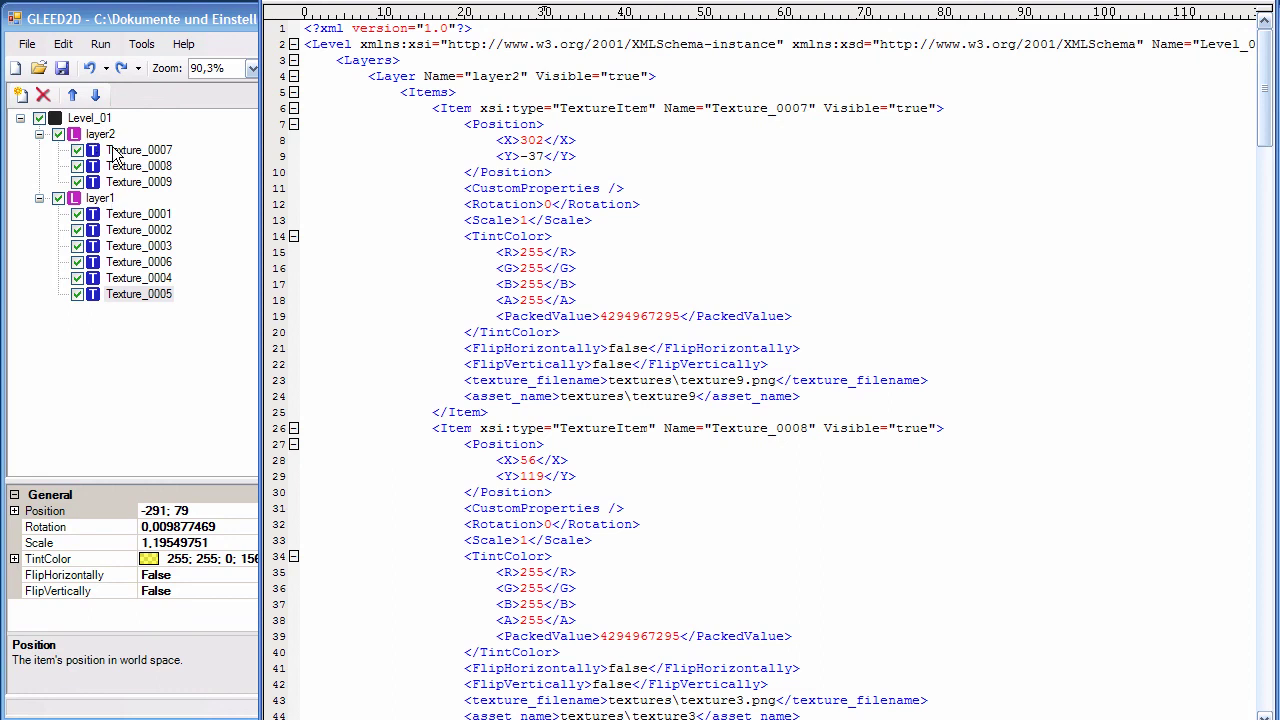
drag(537, 76, 666, 76)
click(664, 76)
Highlight the Items element, Texture_0007's properties block, and the start of Texture_0008's item
drag(400, 92, 495, 108)
drag(664, 108, 980, 108)
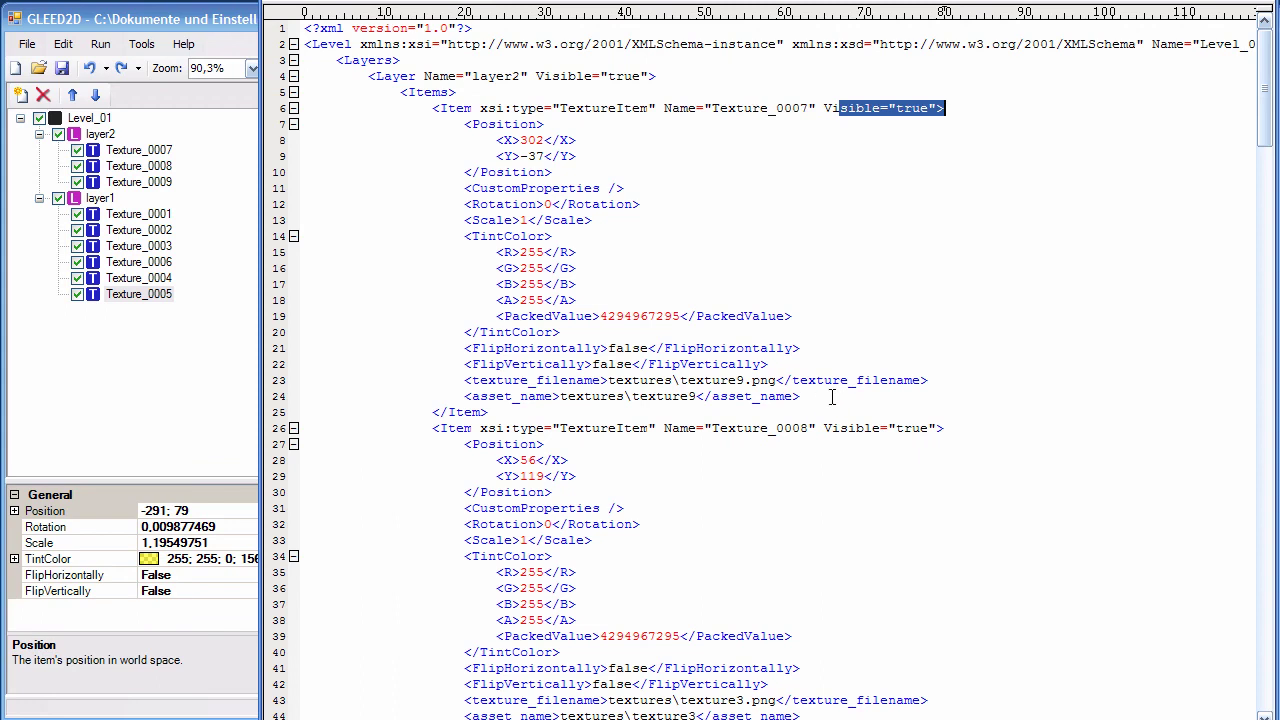
drag(800, 396, 283, 124)
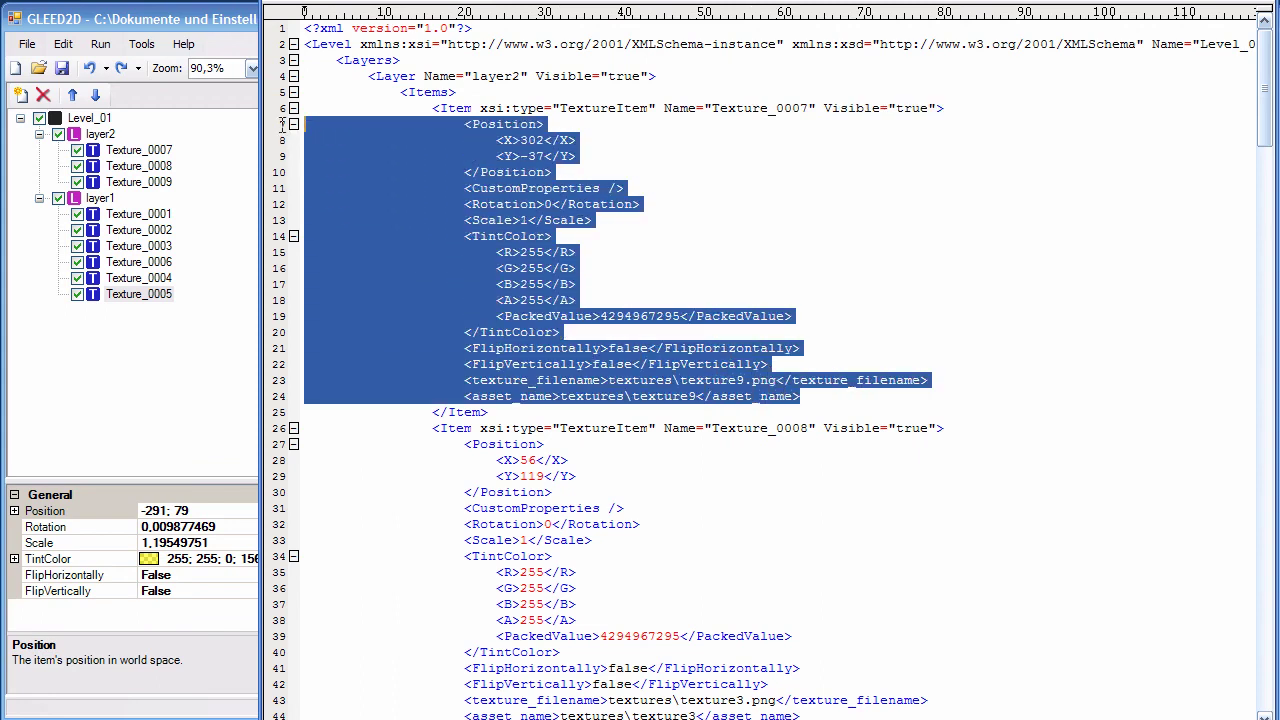
click(578, 205)
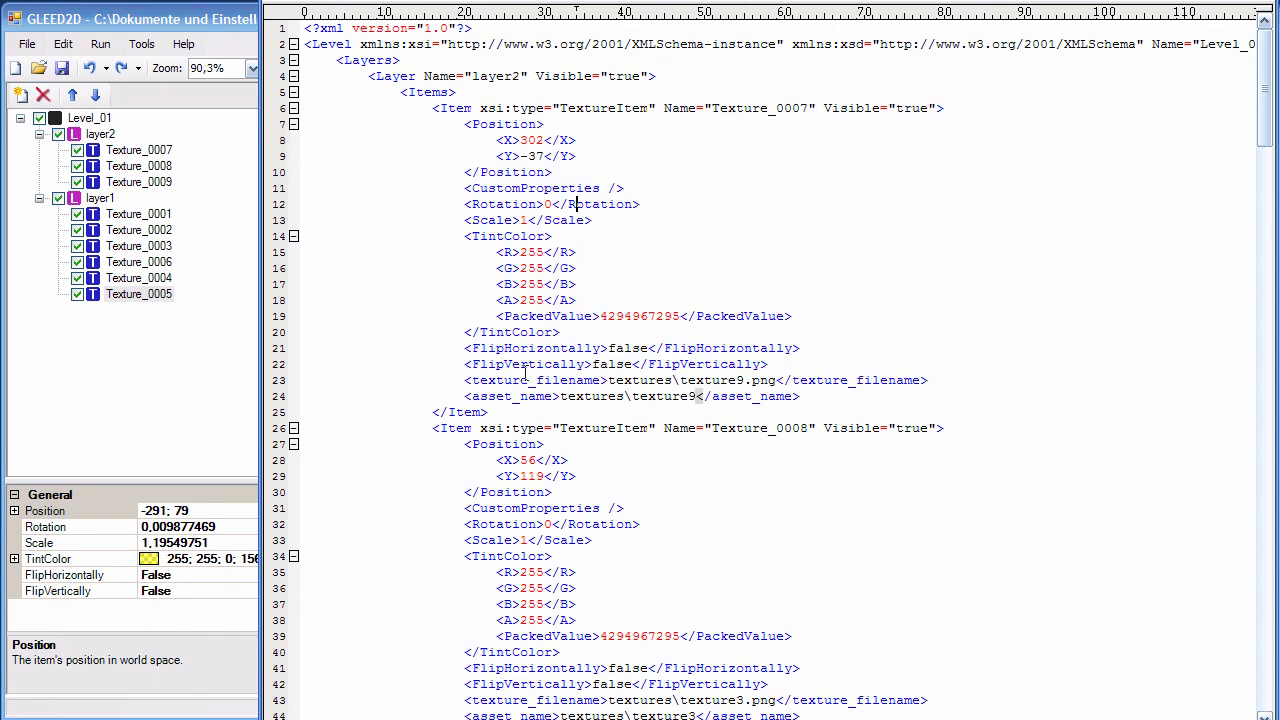
drag(432, 428, 471, 428)
click(507, 428)
scroll(684, 484, down, 4)
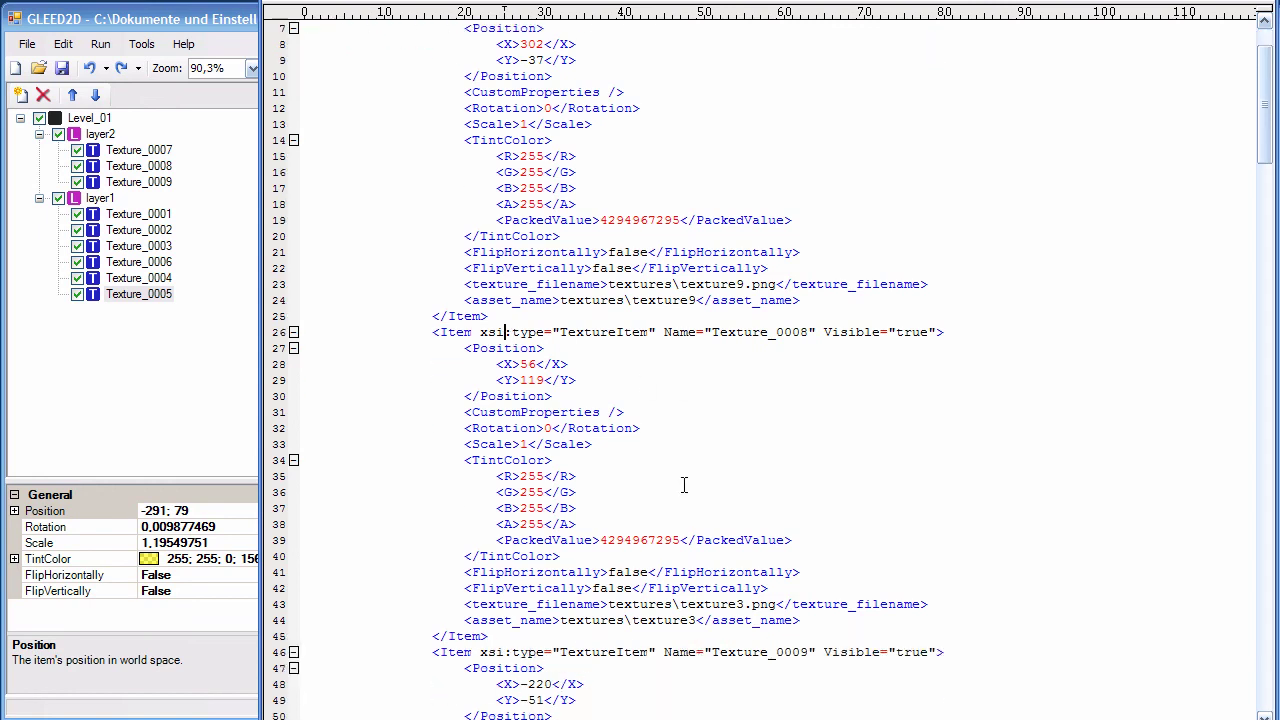
scroll(658, 460, up, 4)
click(650, 414)
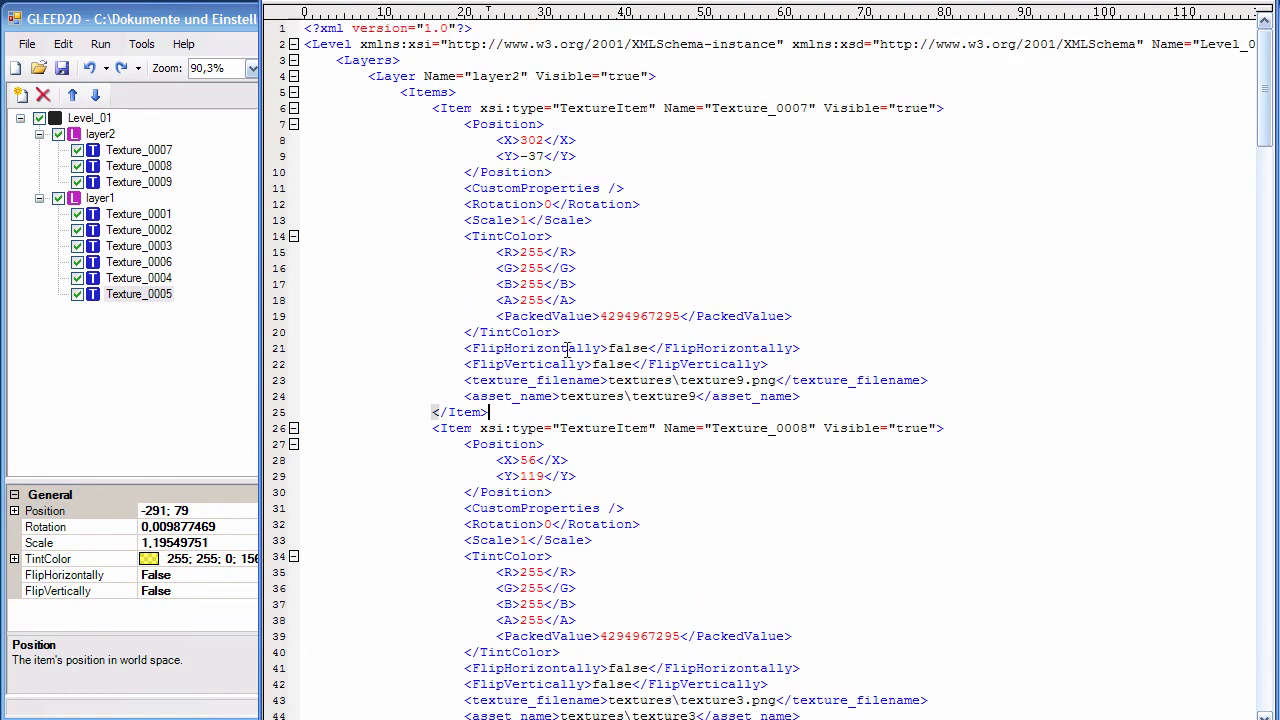
click(170, 18)
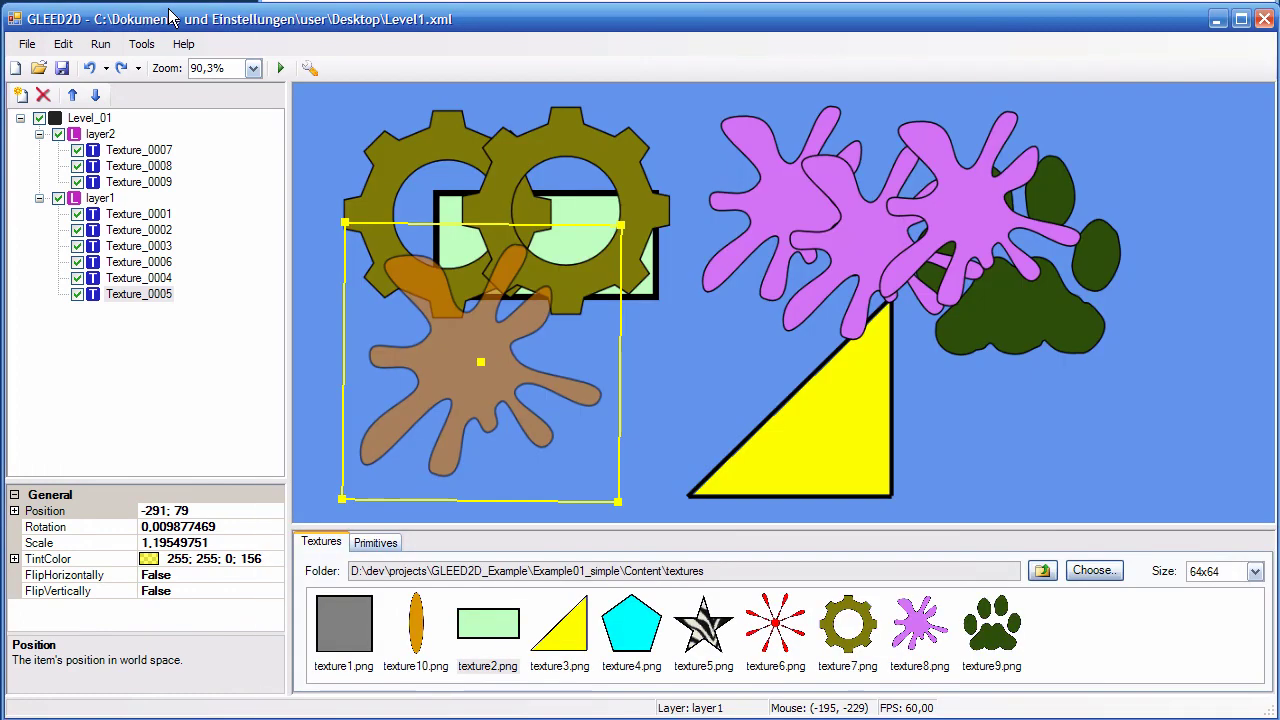